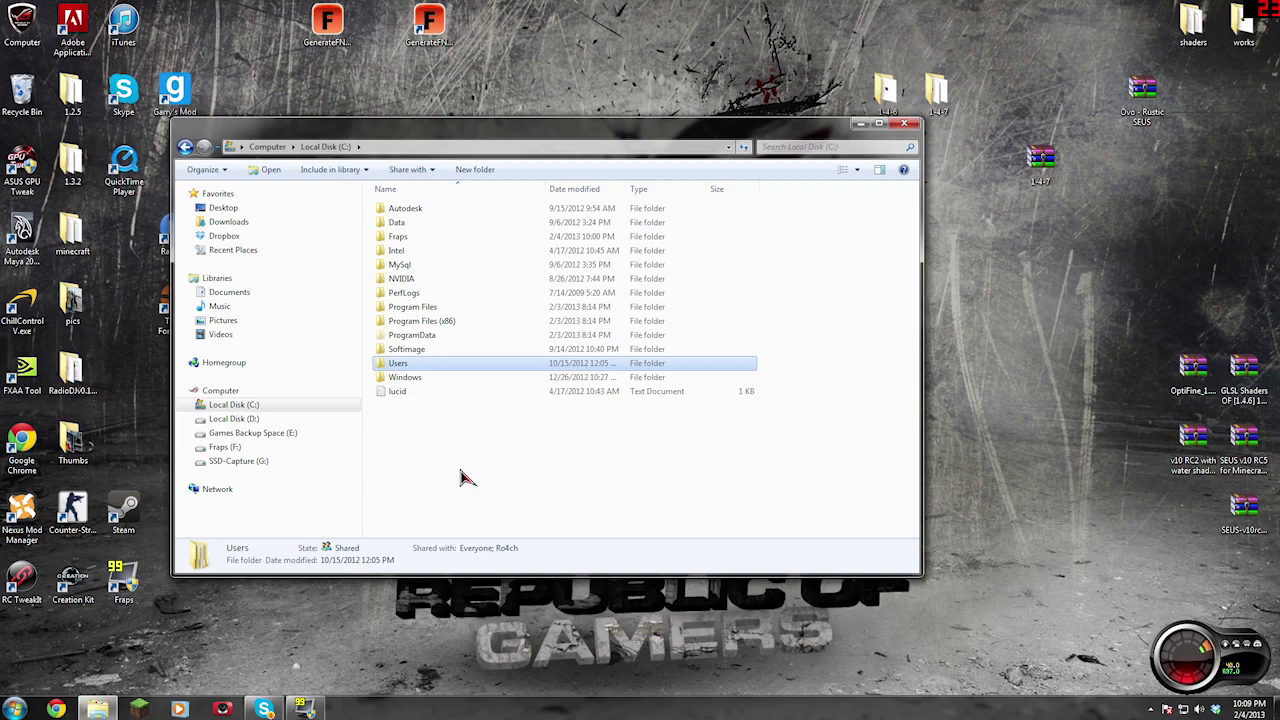
Step: Select the 1-4-7 archive on the desktop and bring the Explorer window to the front
click(1042, 170)
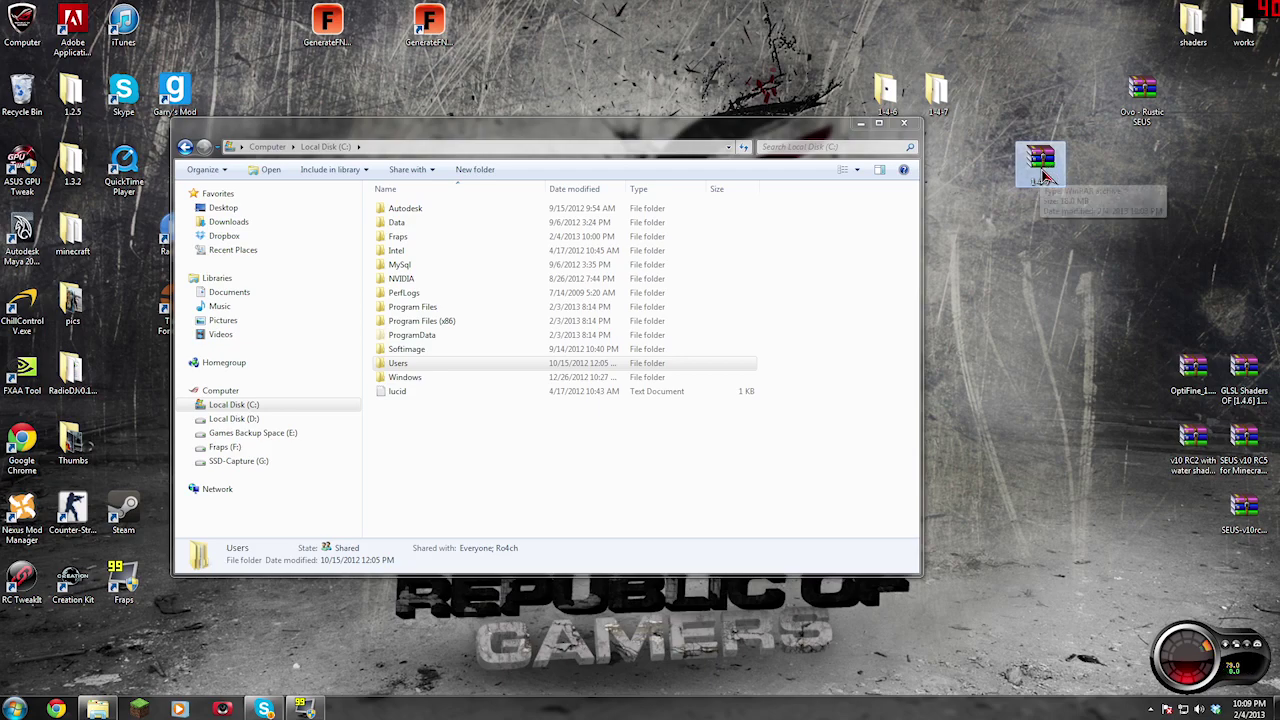
mouse_move(800, 128)
mouse_down()
mouse_move(780, 134)
mouse_move(787, 148)
mouse_up()
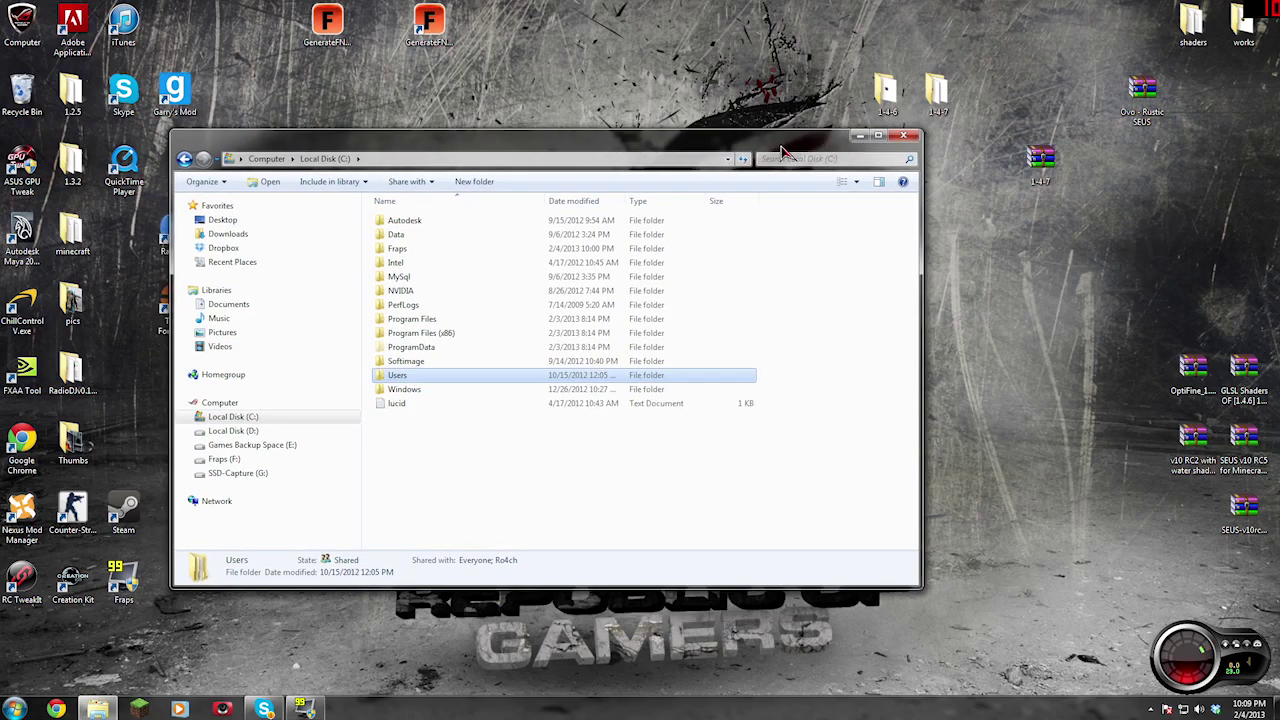
drag(787, 148, 814, 148)
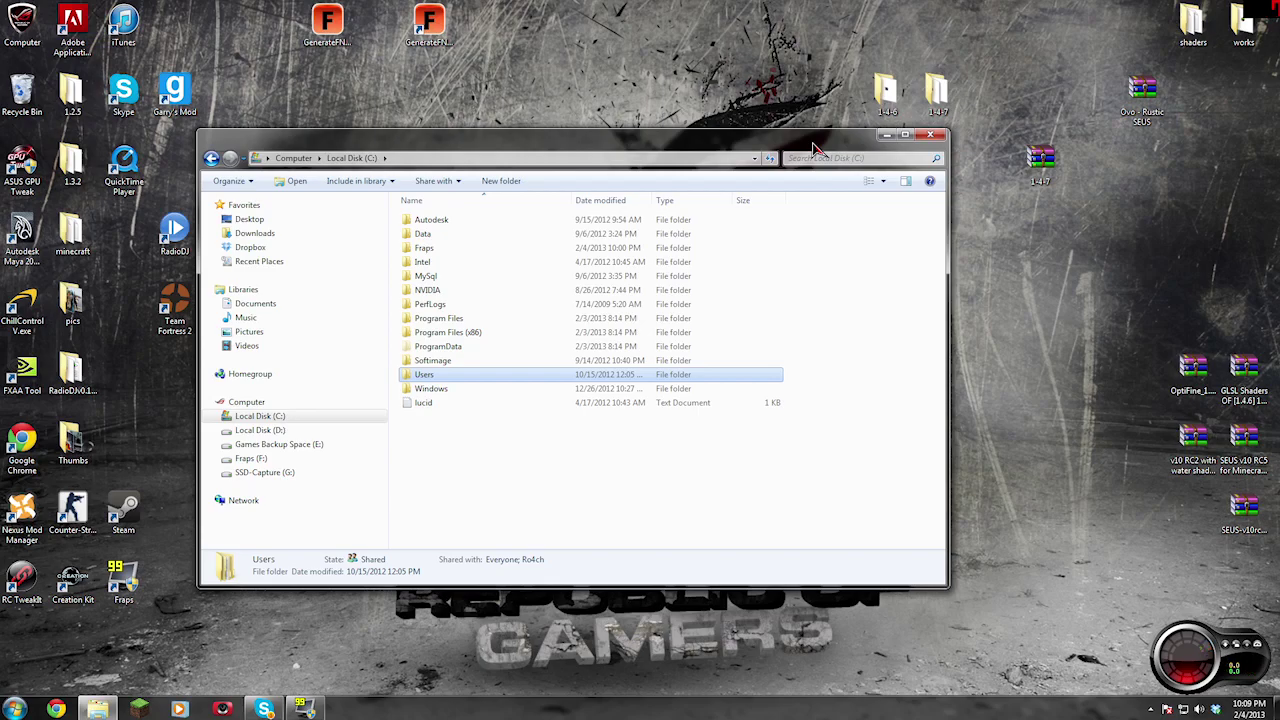
drag(813, 148, 784, 148)
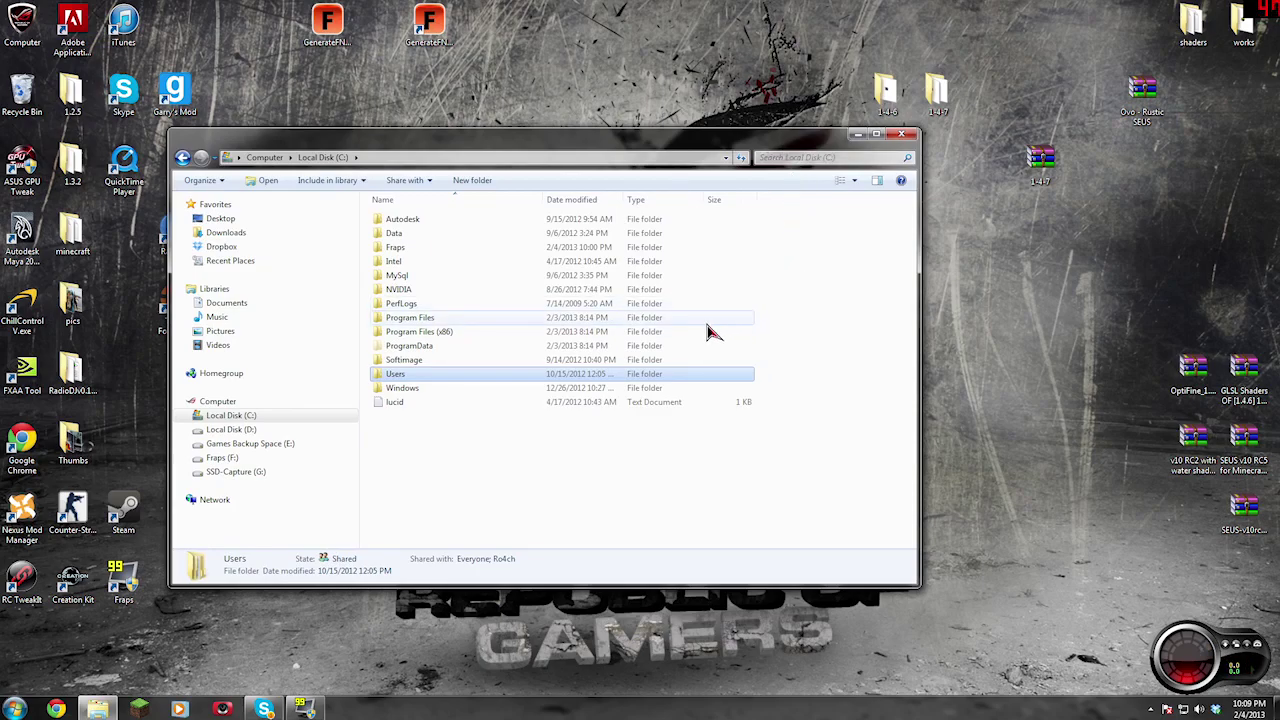
Step: Browse from Local Disk (C:) through Users, AppData and Roaming into .minecraft\bin
click(250, 418)
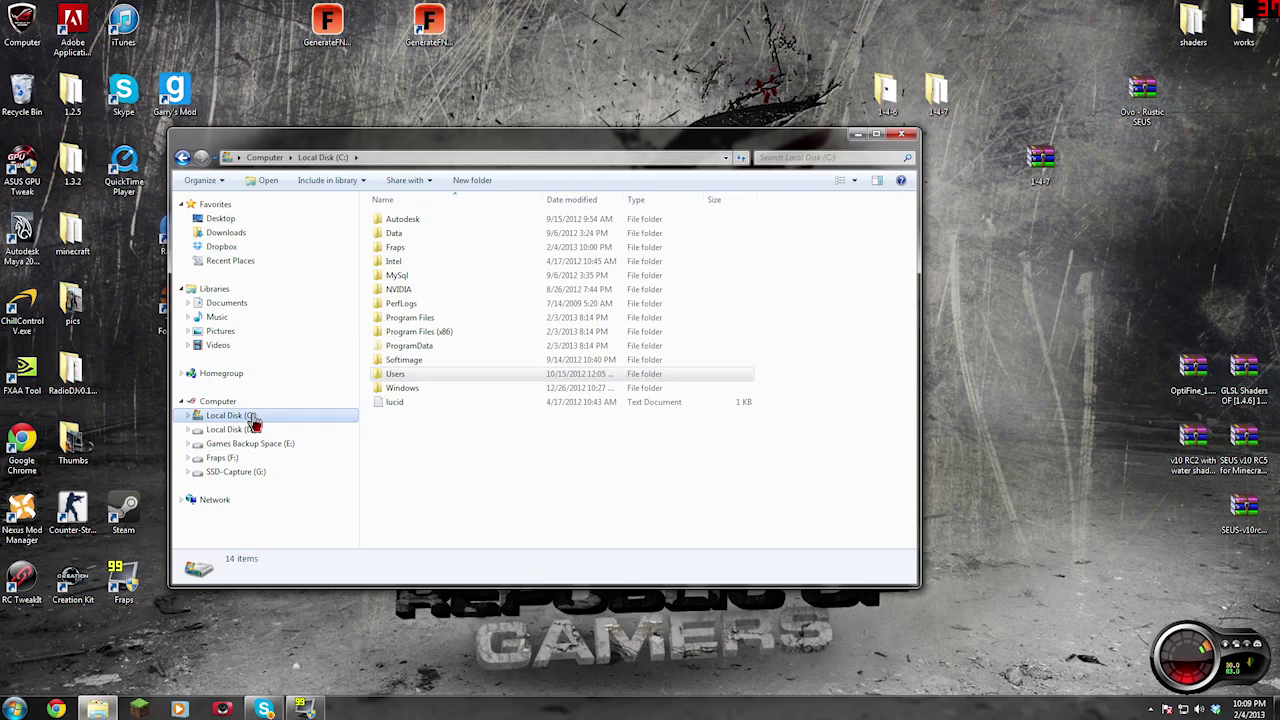
double_click(384, 375)
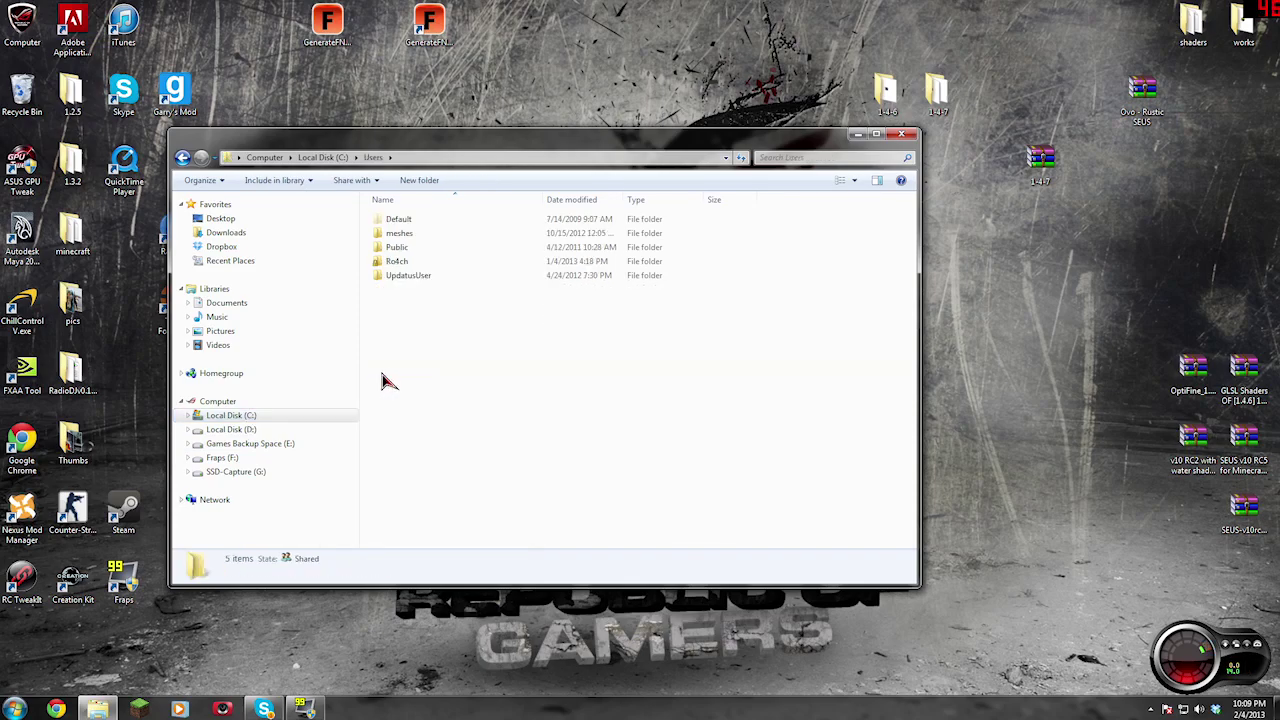
double_click(403, 262)
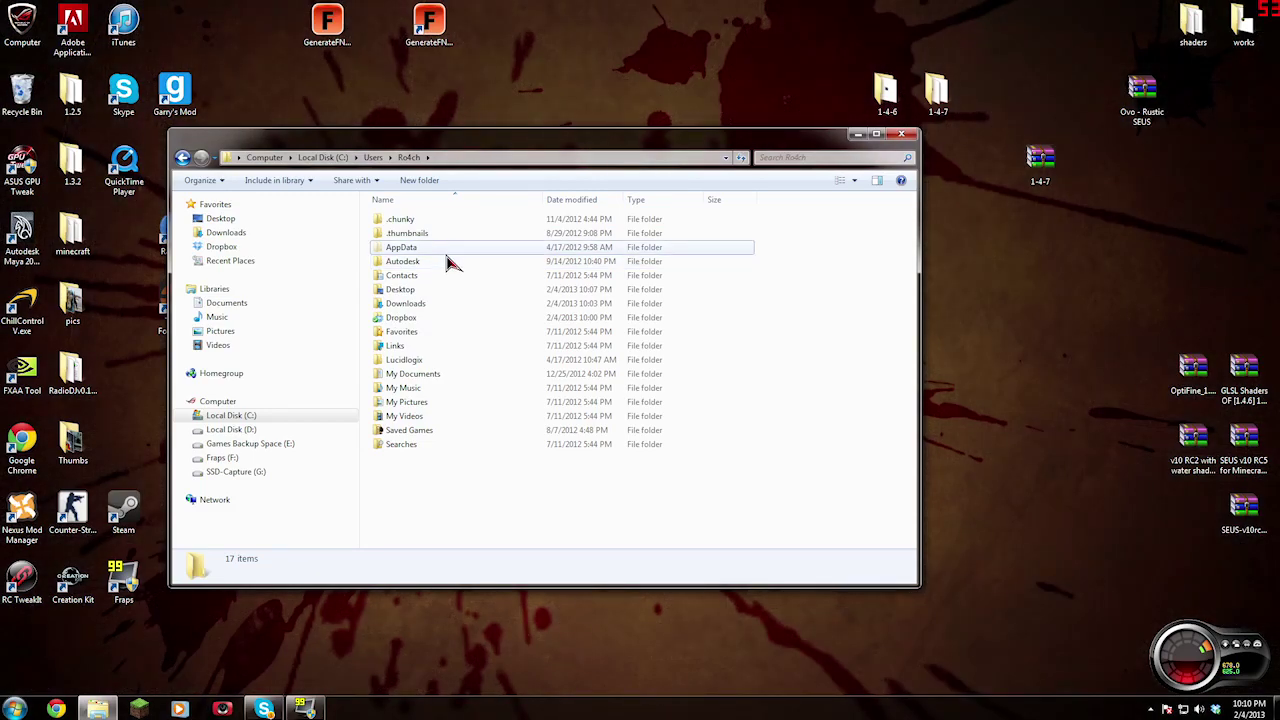
double_click(448, 248)
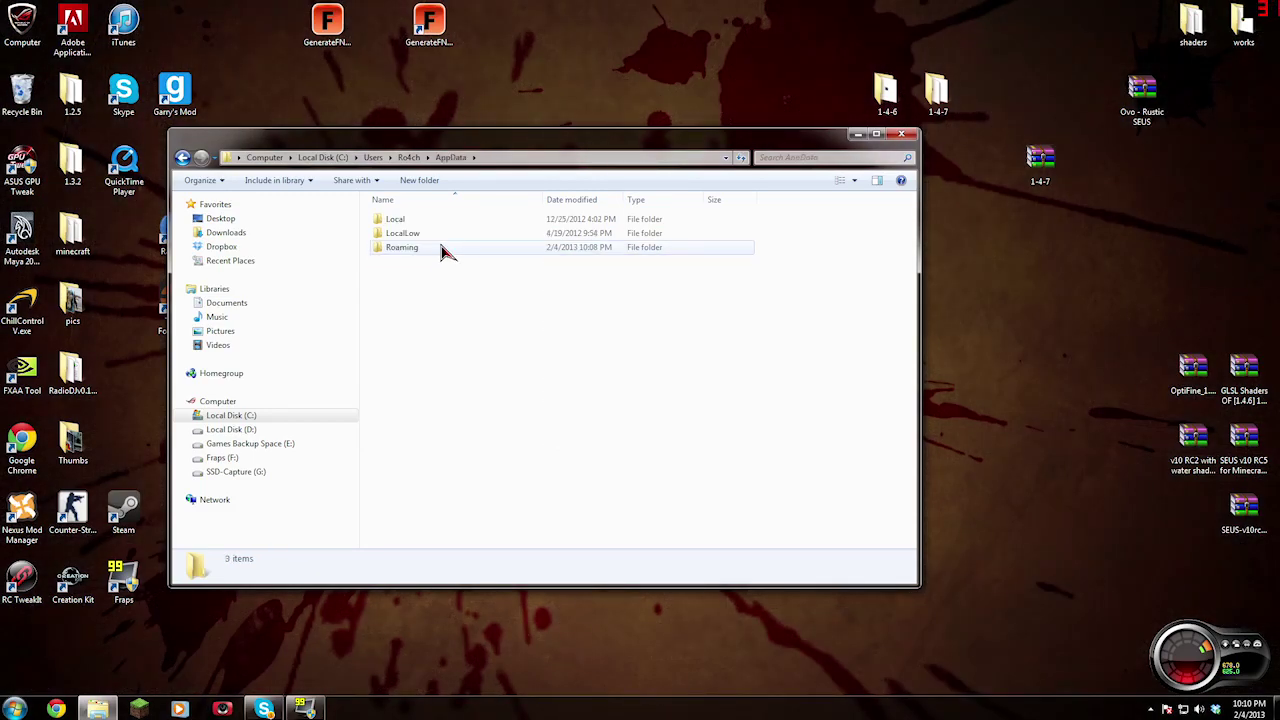
double_click(443, 251)
double_click(436, 220)
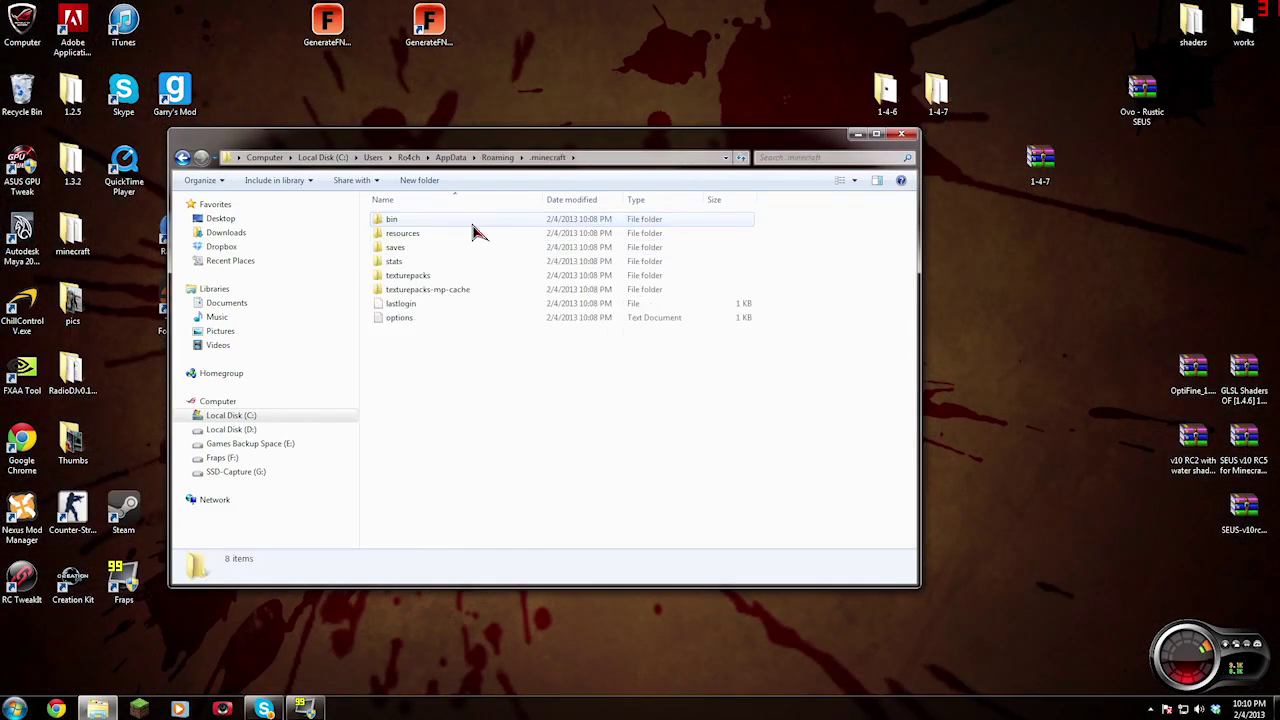
double_click(432, 220)
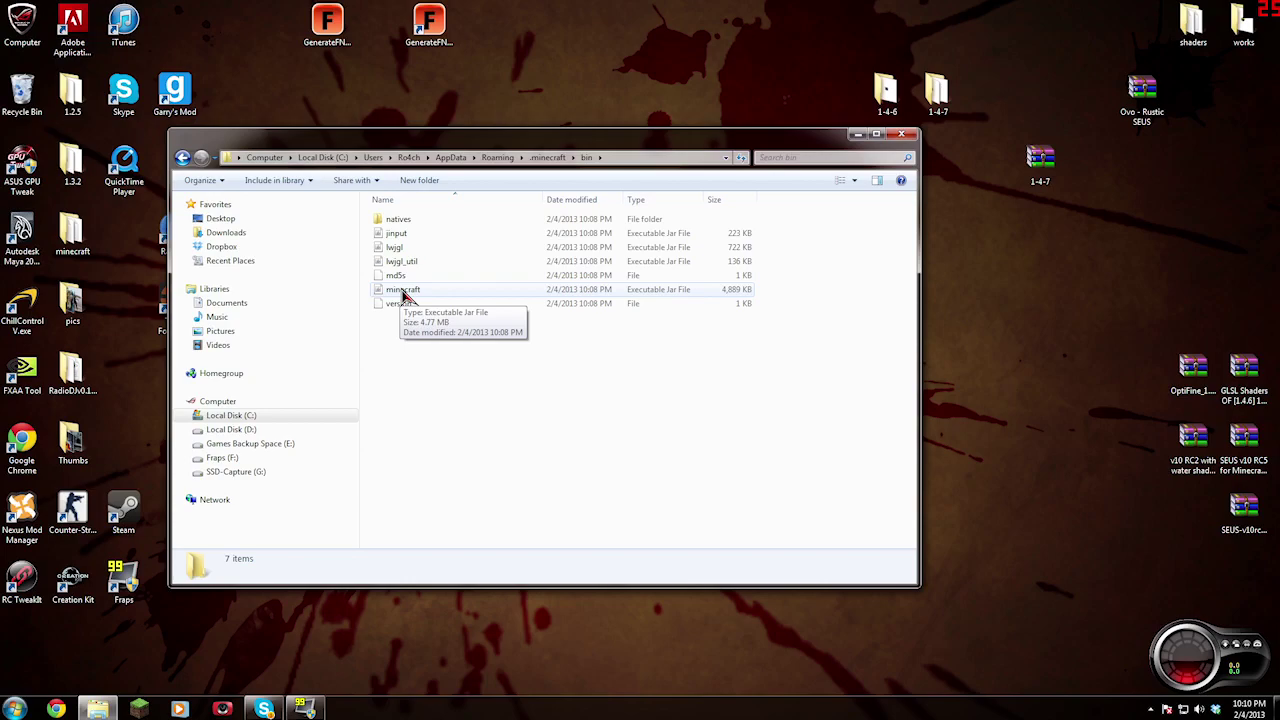
Step: Open minecraft.jar with WinRAR archiver and dismiss the licence reminder
right_click(404, 292)
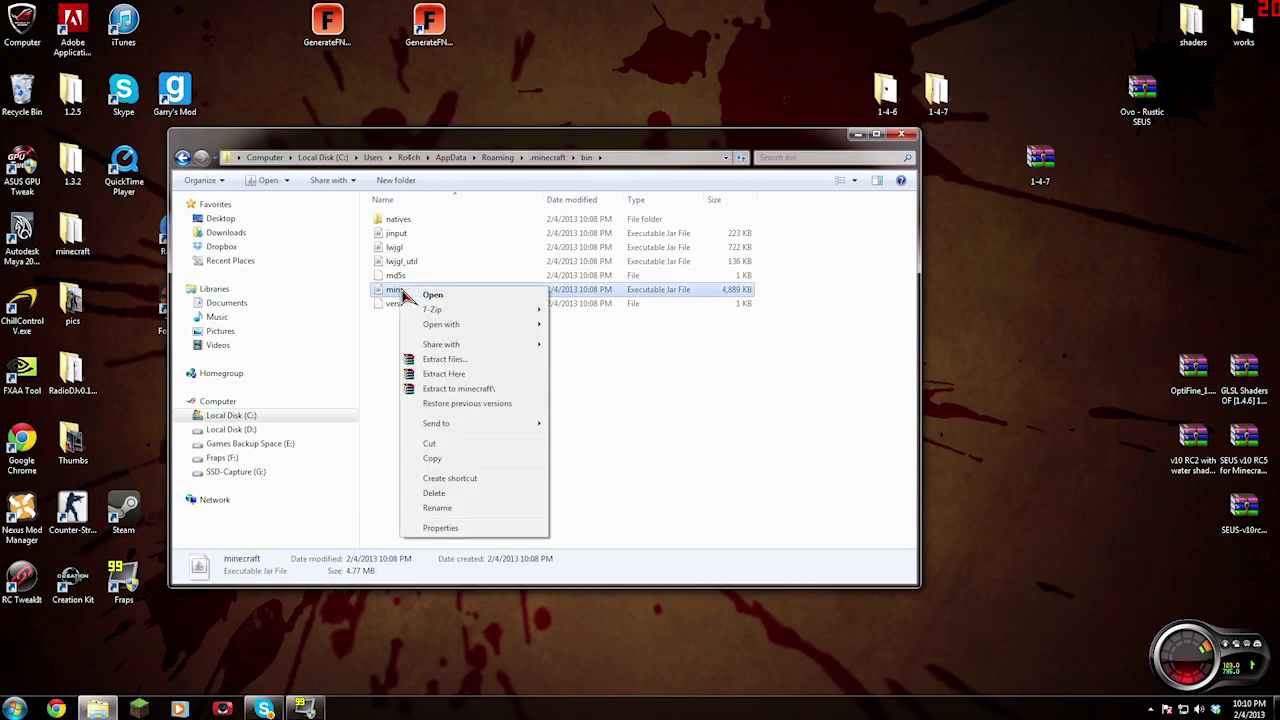
mouse_move(443, 328)
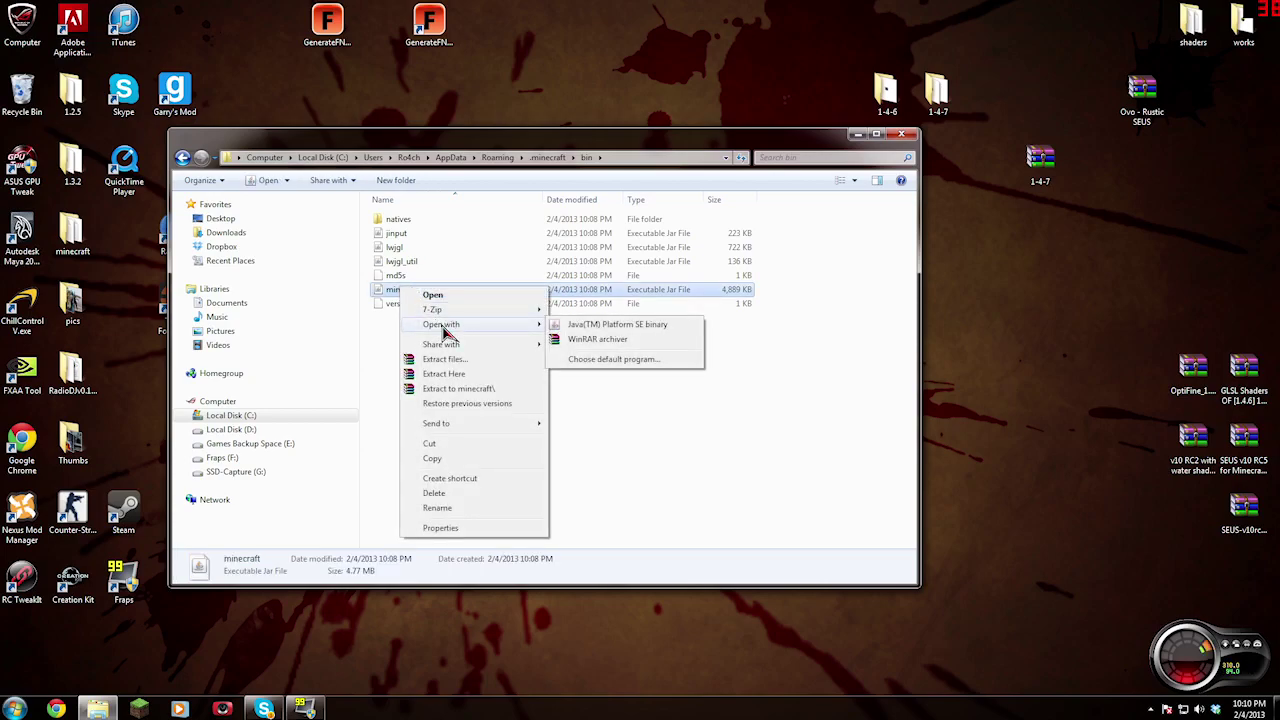
click(567, 339)
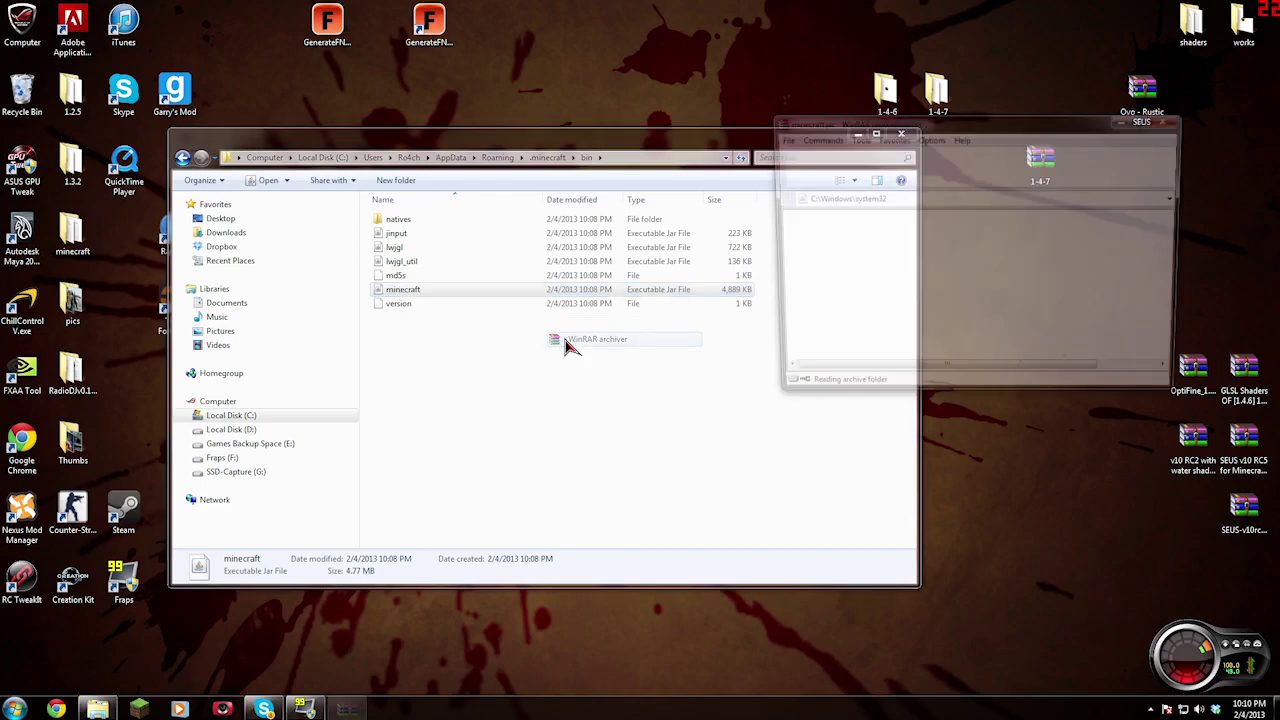
drag(993, 132, 596, 186)
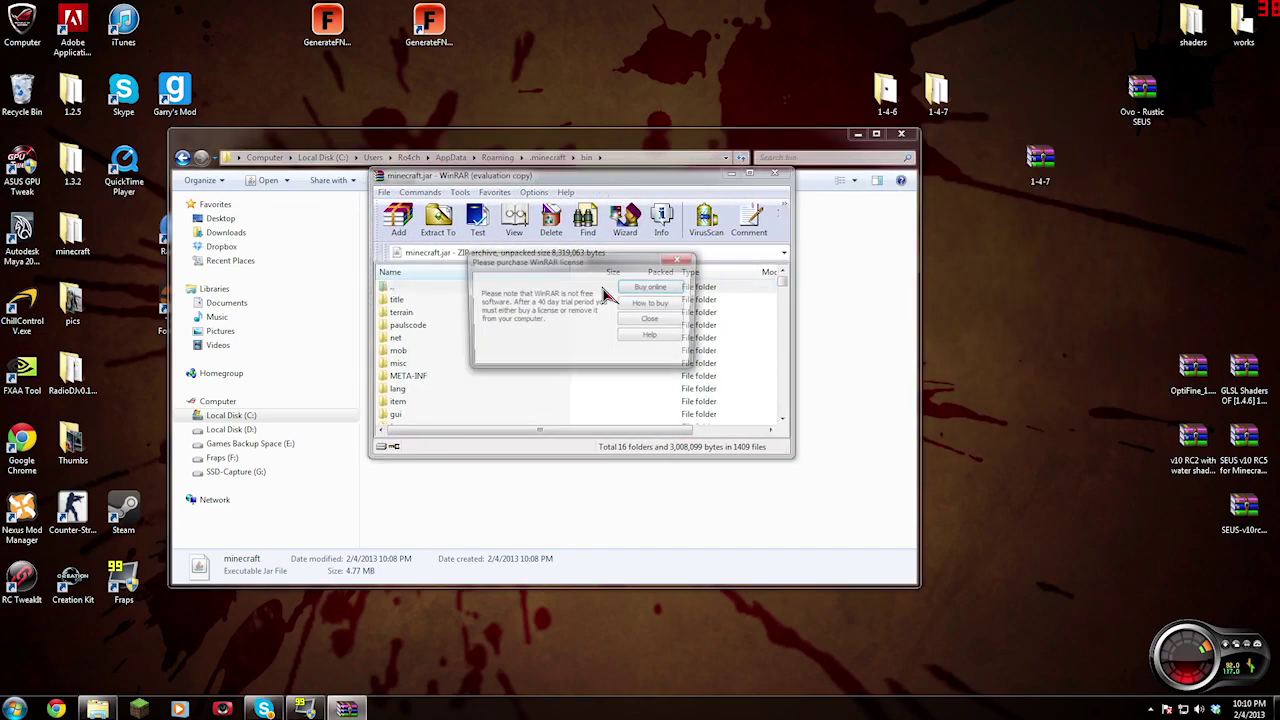
click(653, 320)
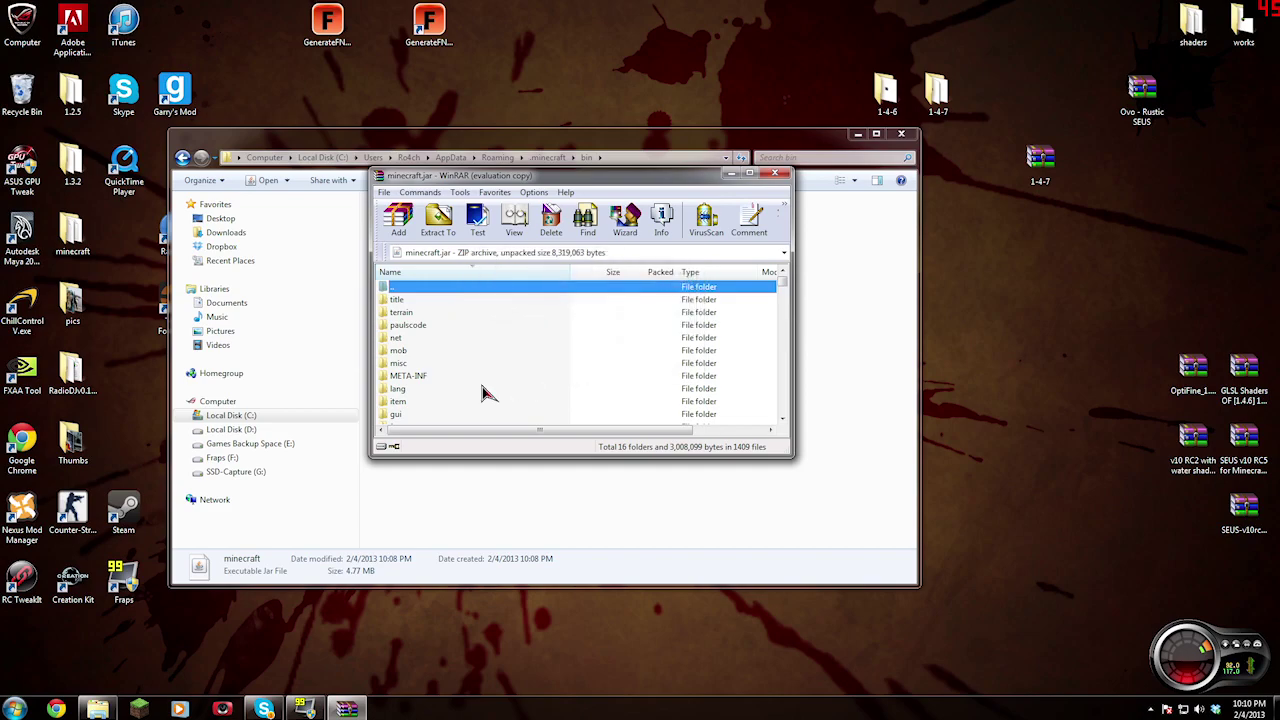
Step: Delete MOJANG_C.SF and MOJANG_C.DSA from the jar's META-INF folder
double_click(410, 377)
click(435, 313)
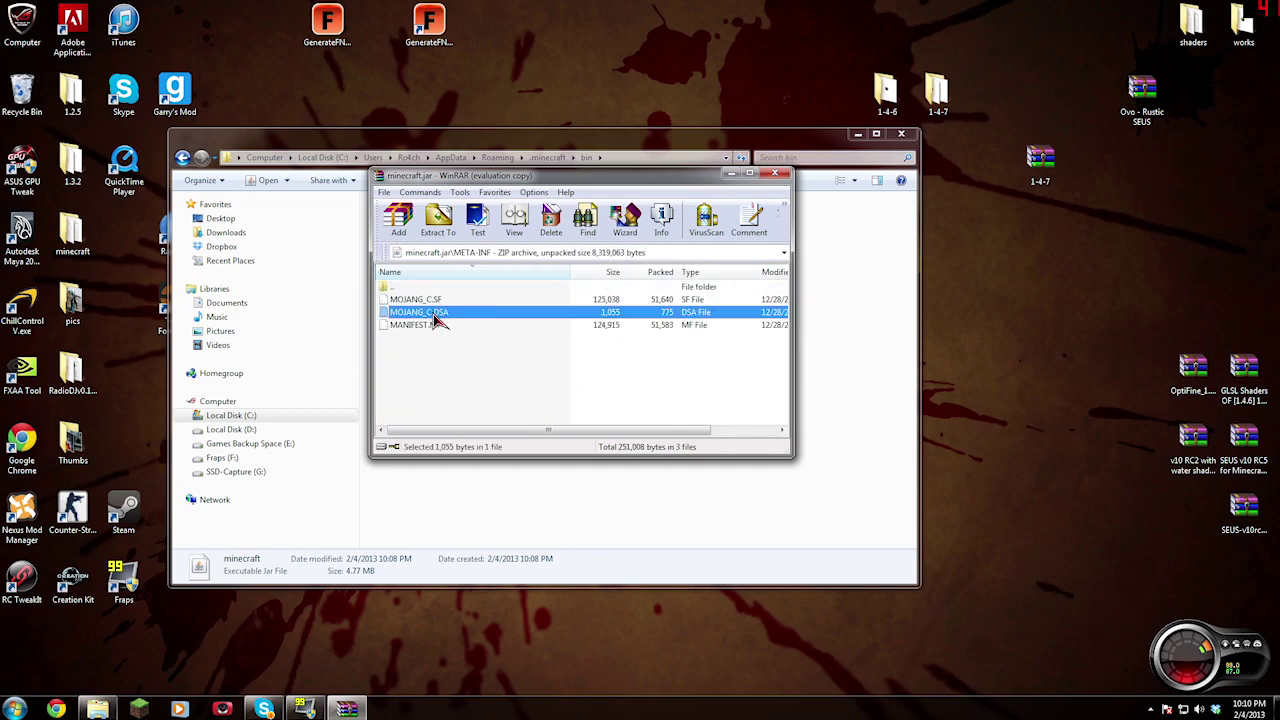
shift+click(430, 299)
right_click(423, 313)
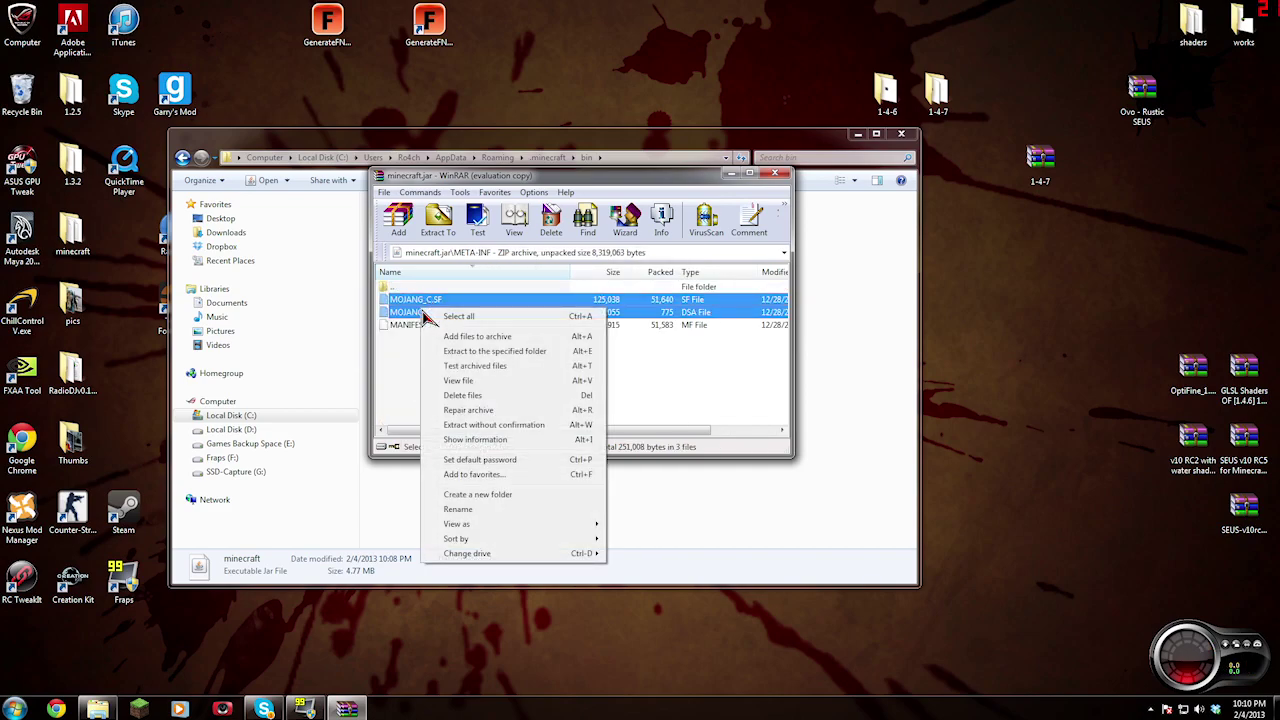
click(486, 398)
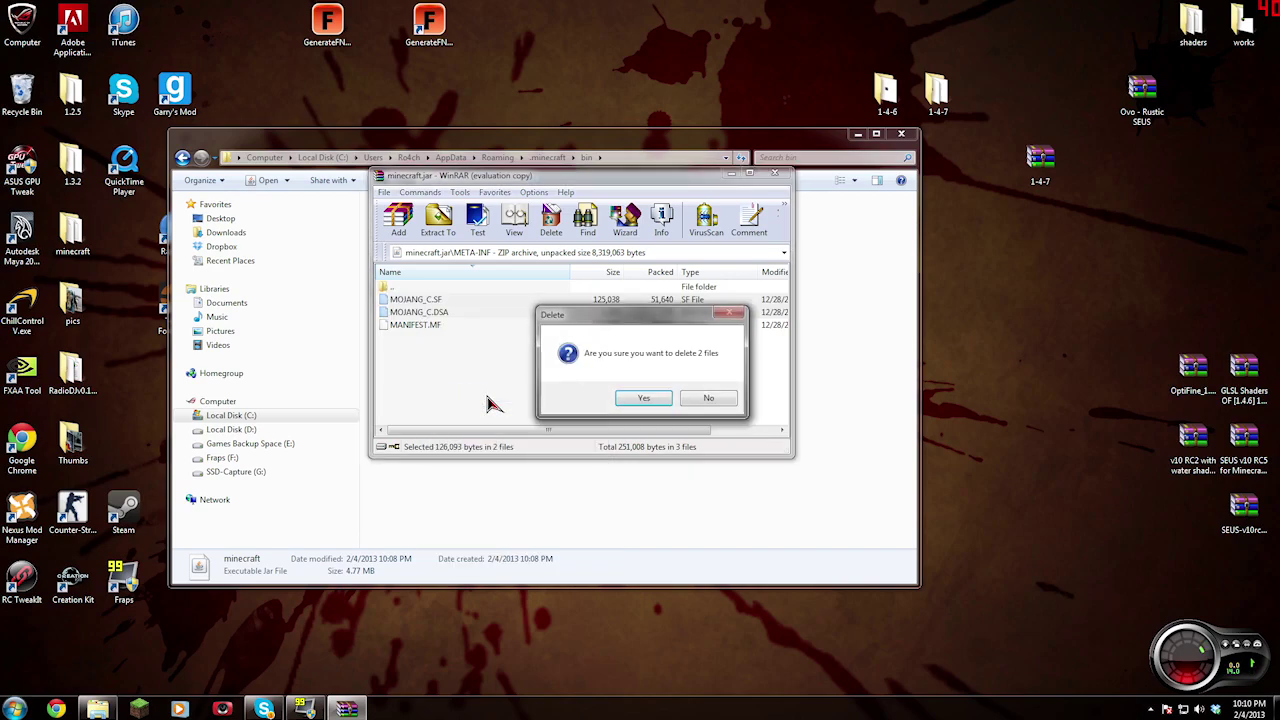
click(642, 408)
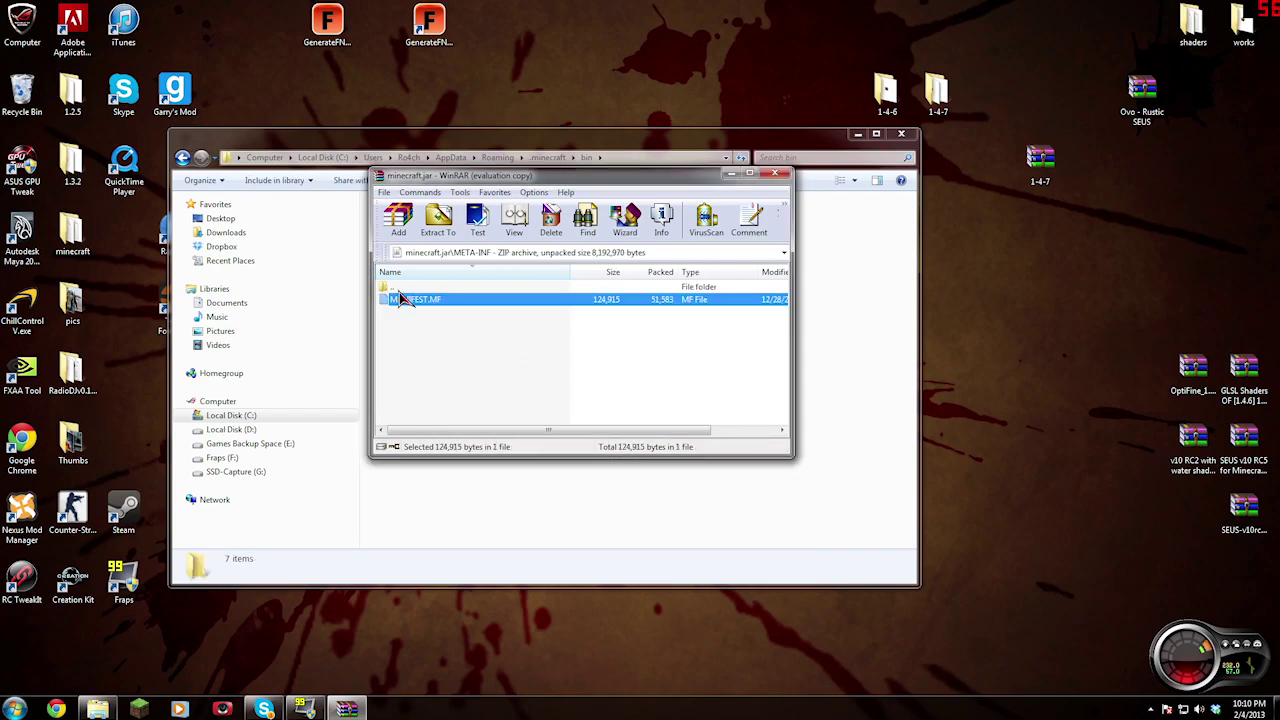
double_click(400, 290)
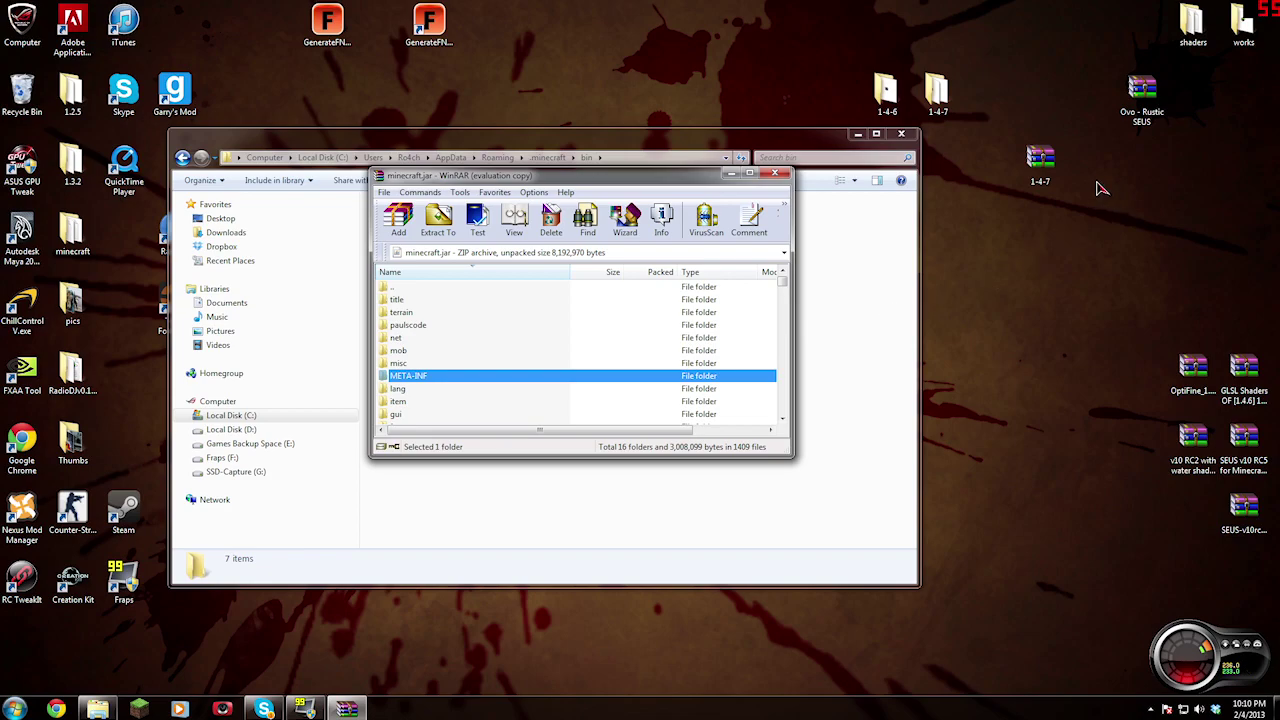
click(1050, 163)
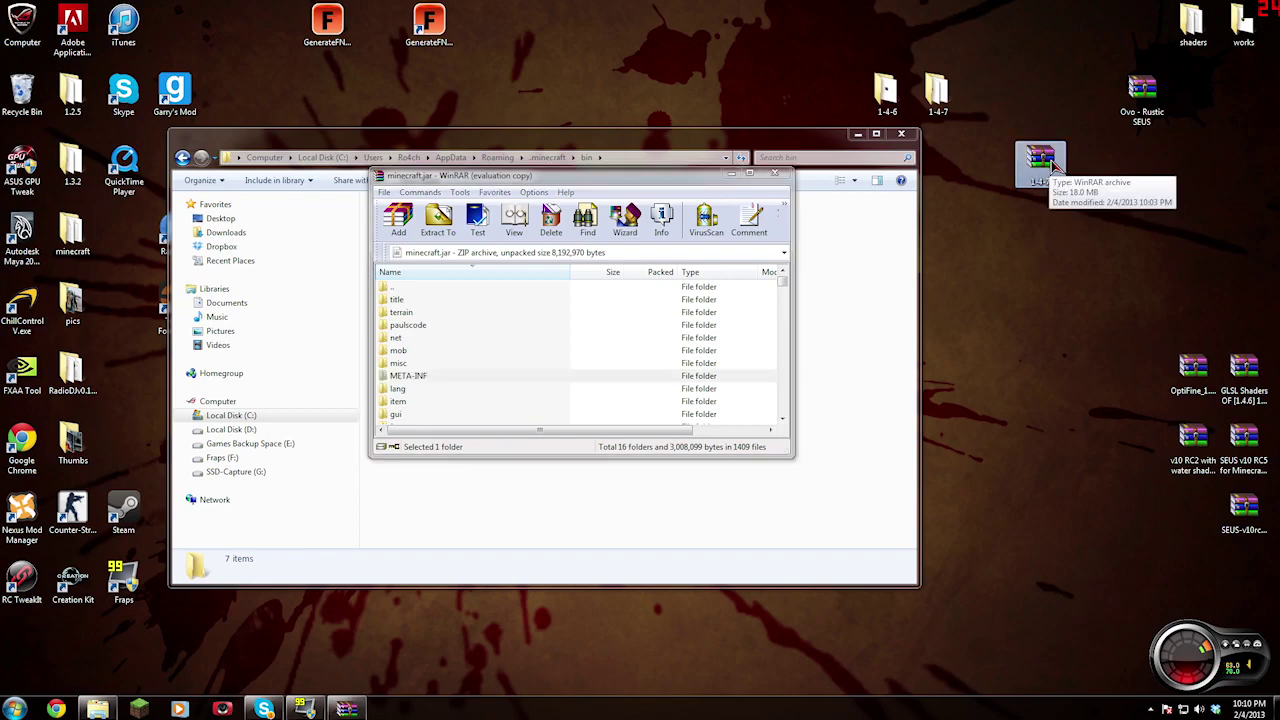
Step: Open 1-4-7.rar and the OptiFine_1.4.6_HD_U_B2.zip inside it
double_click(1057, 165)
drag(320, 52, 1139, 130)
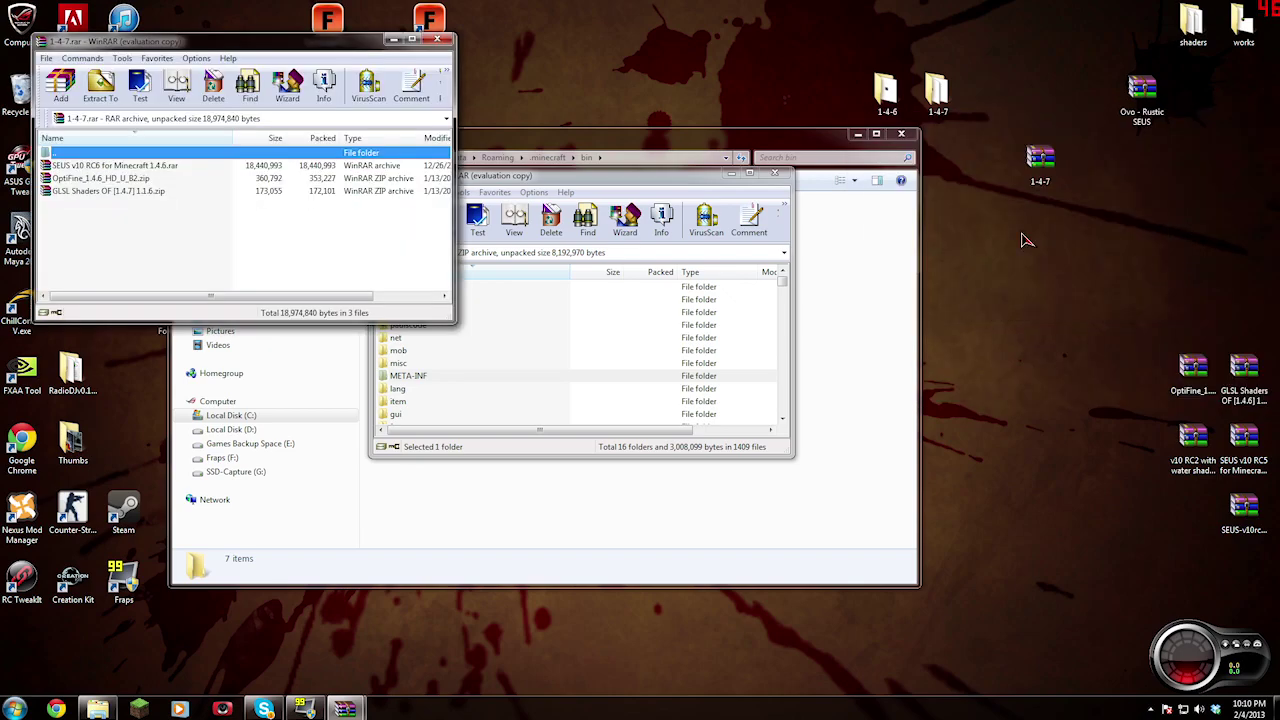
drag(343, 51, 1182, 89)
click(1100, 192)
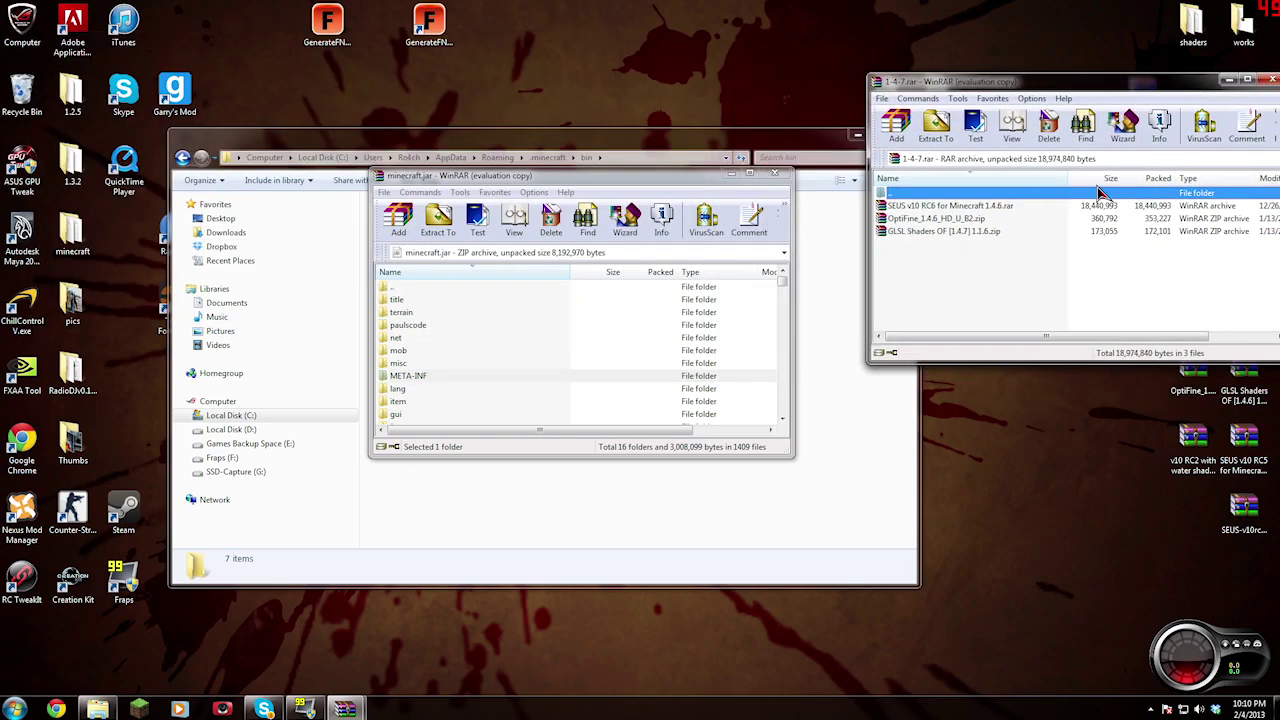
click(935, 220)
double_click(940, 218)
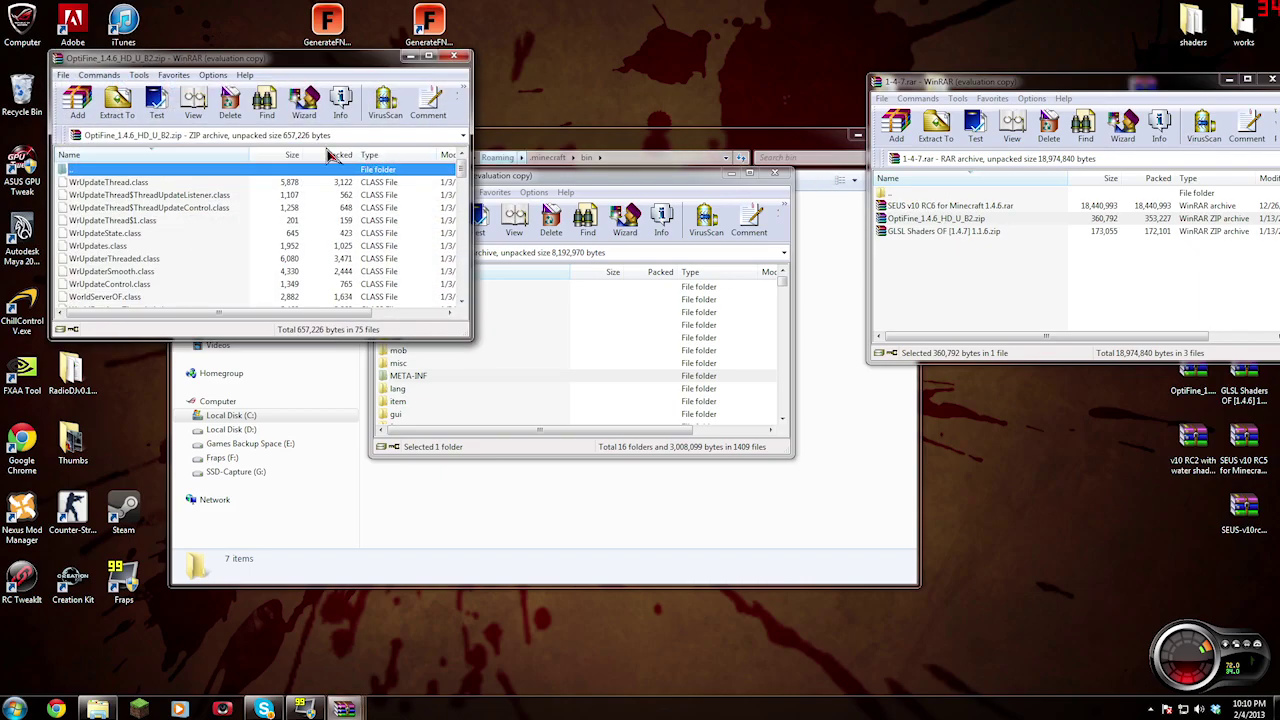
drag(310, 62, 1130, 113)
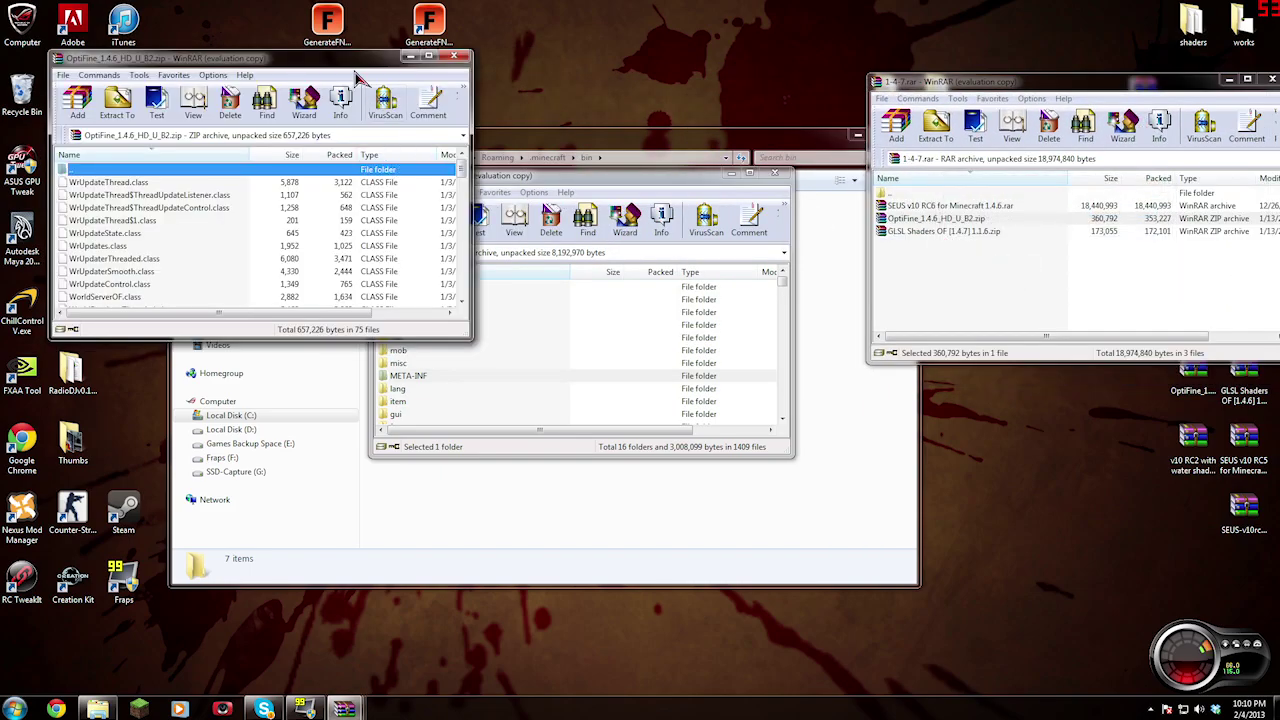
drag(355, 62, 1140, 84)
Step: Add all 75 OptiFine files into minecraft.jar, then close the jar window
click(914, 204)
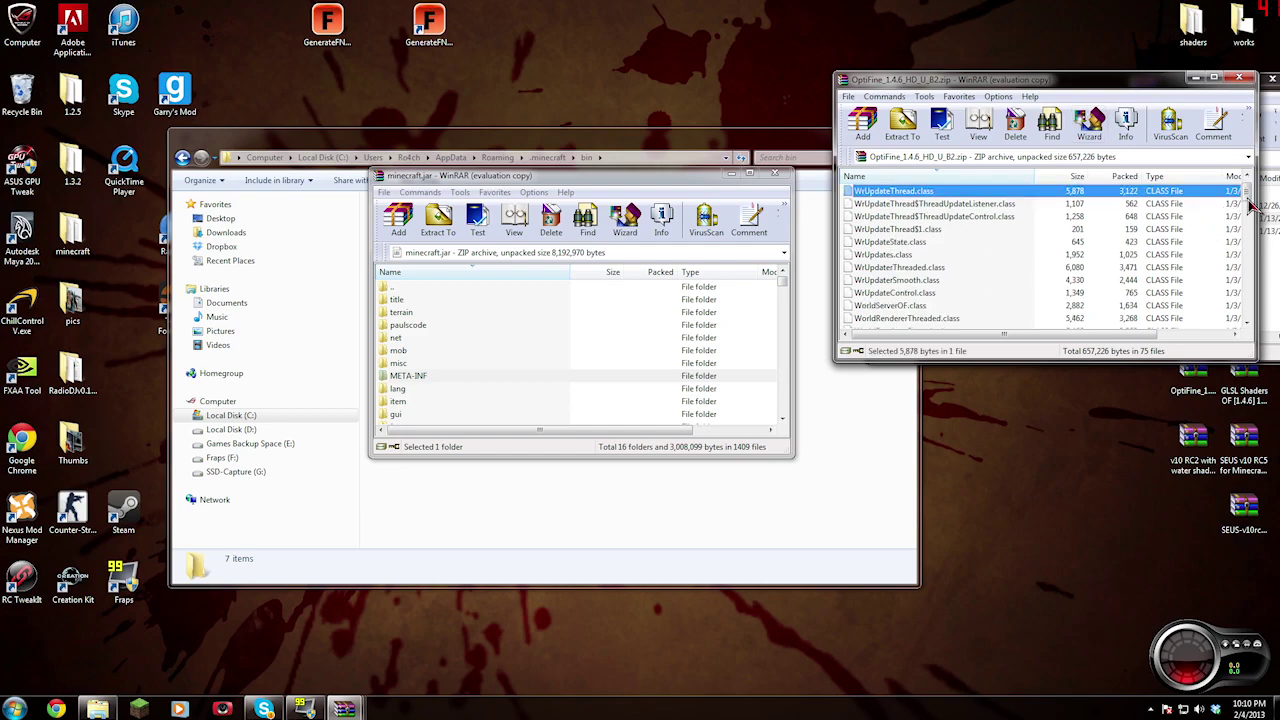
drag(1248, 203, 1262, 325)
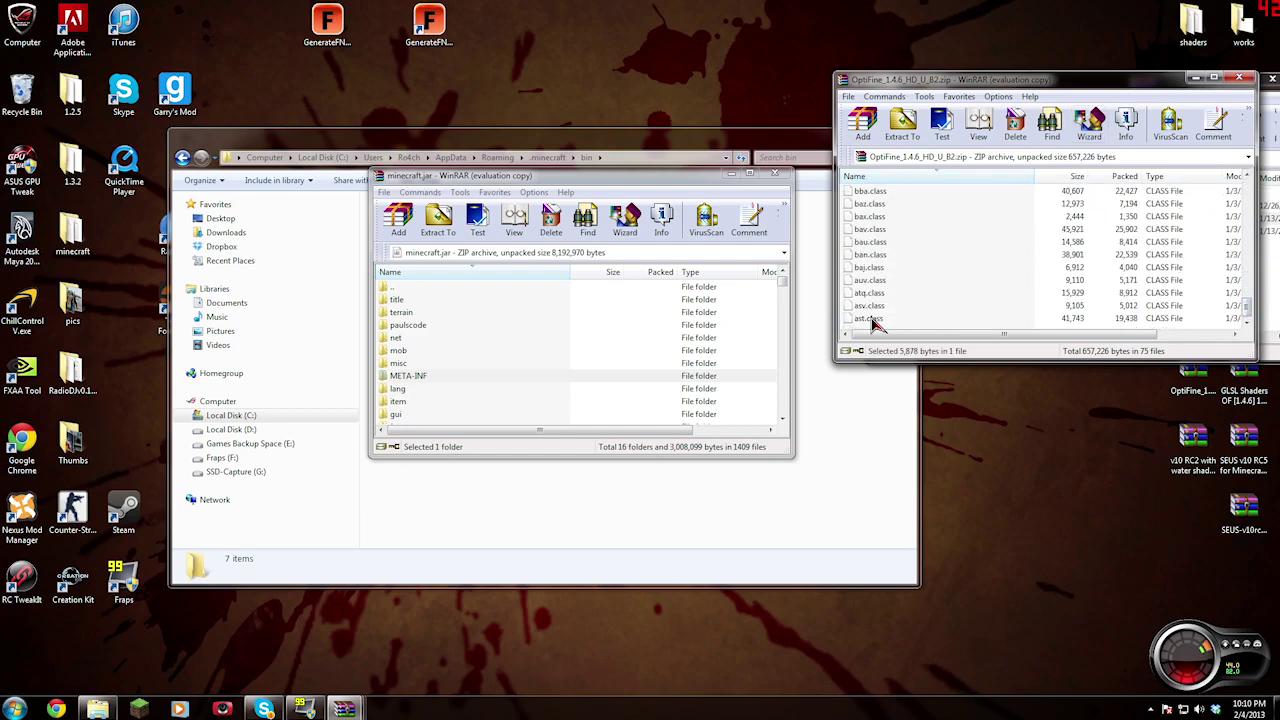
key(ctrl+a)
drag(876, 300, 740, 405)
click(595, 429)
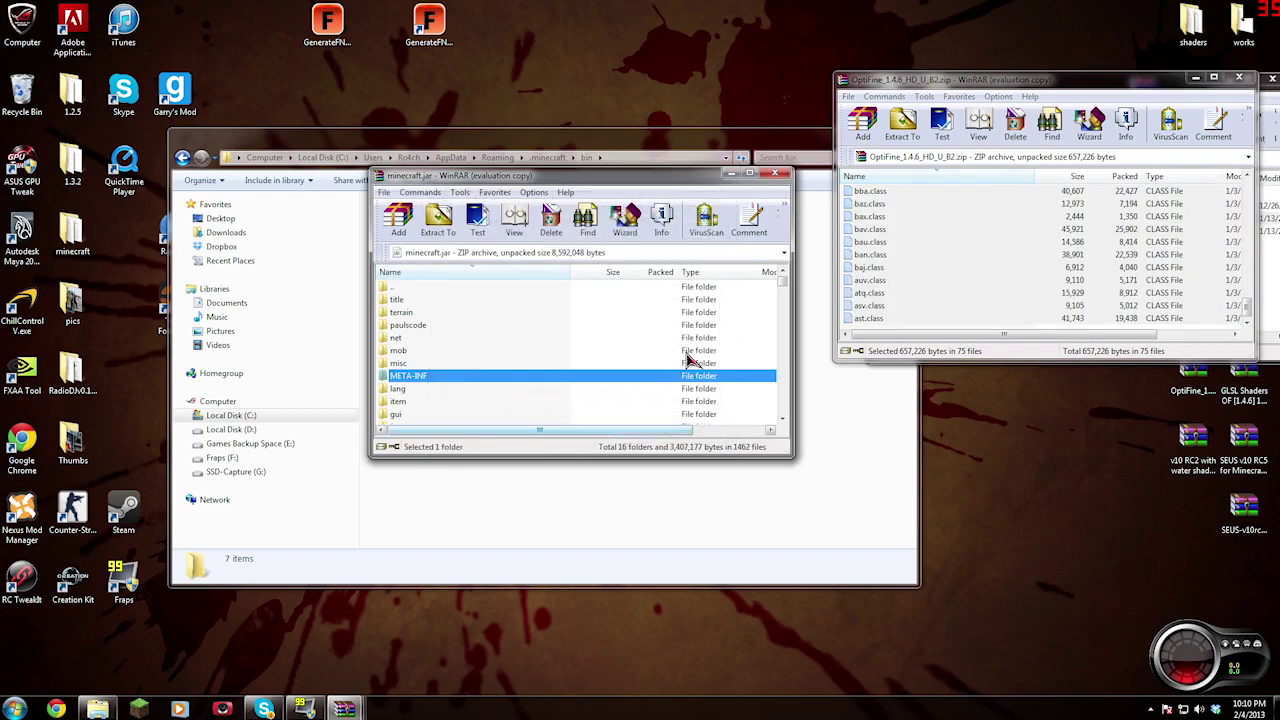
click(774, 174)
Step: Launch Minecraft, log in, and close the running game
click(139, 709)
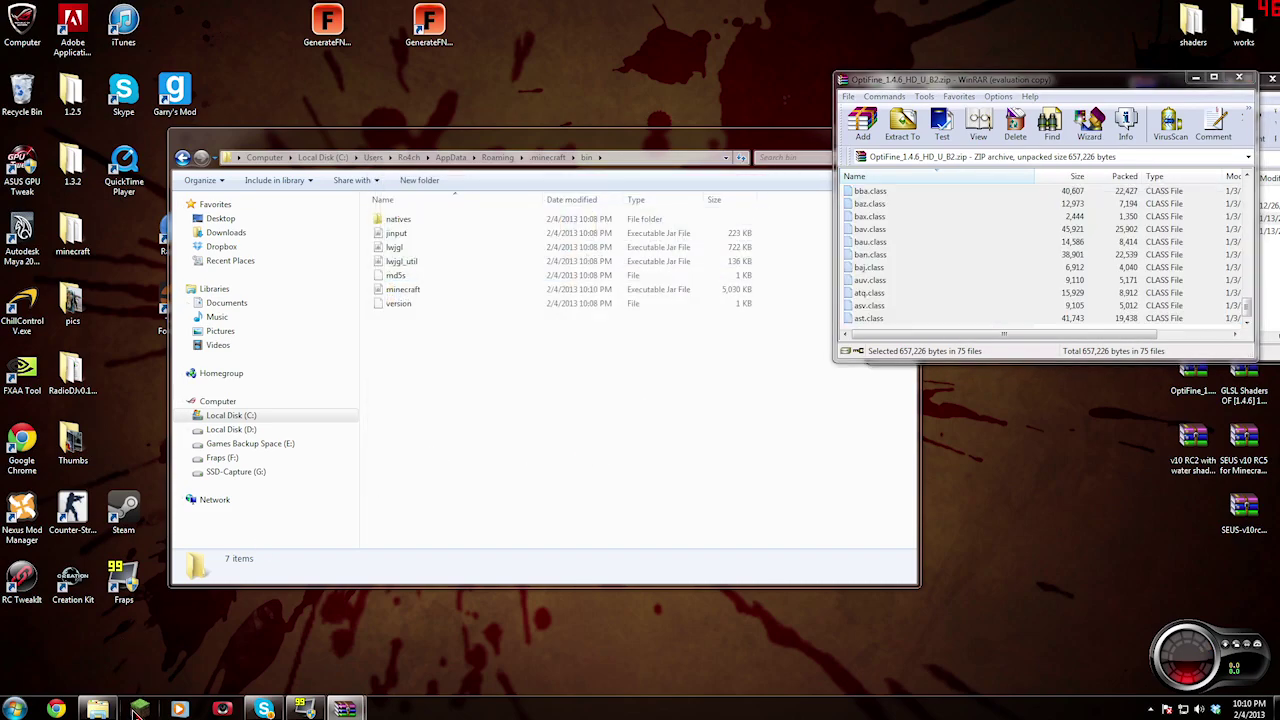
click(894, 485)
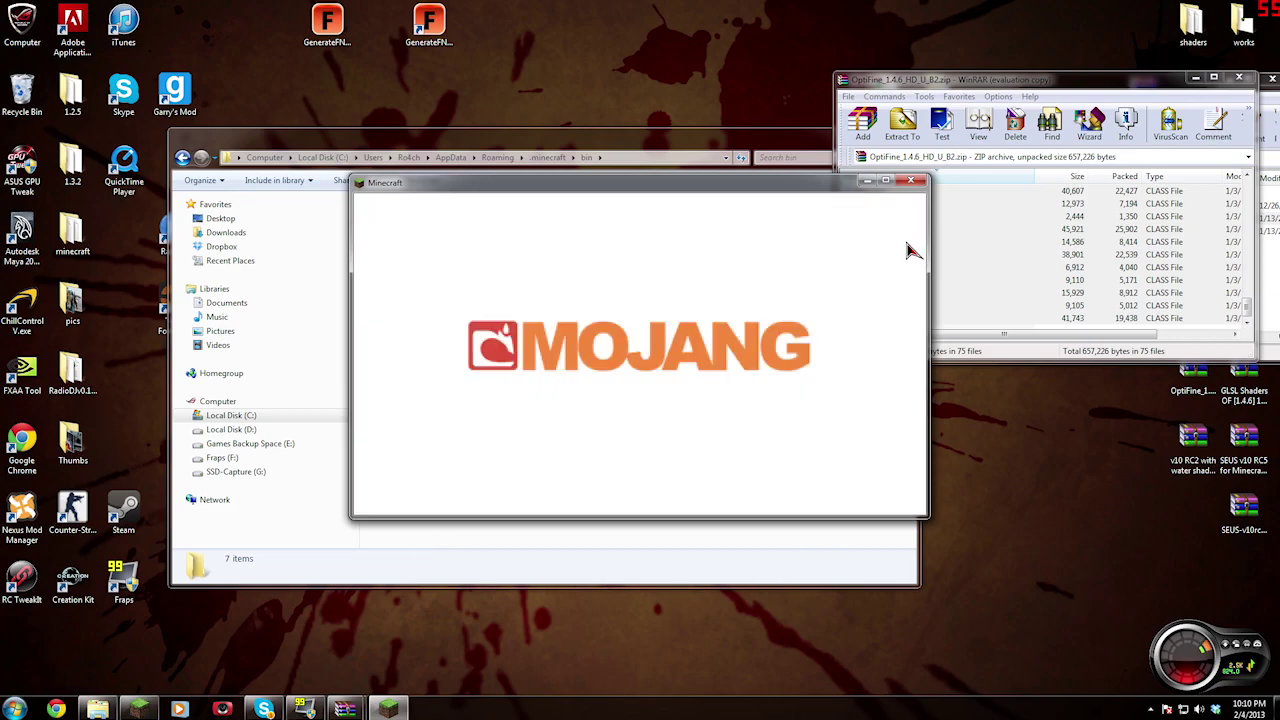
click(918, 181)
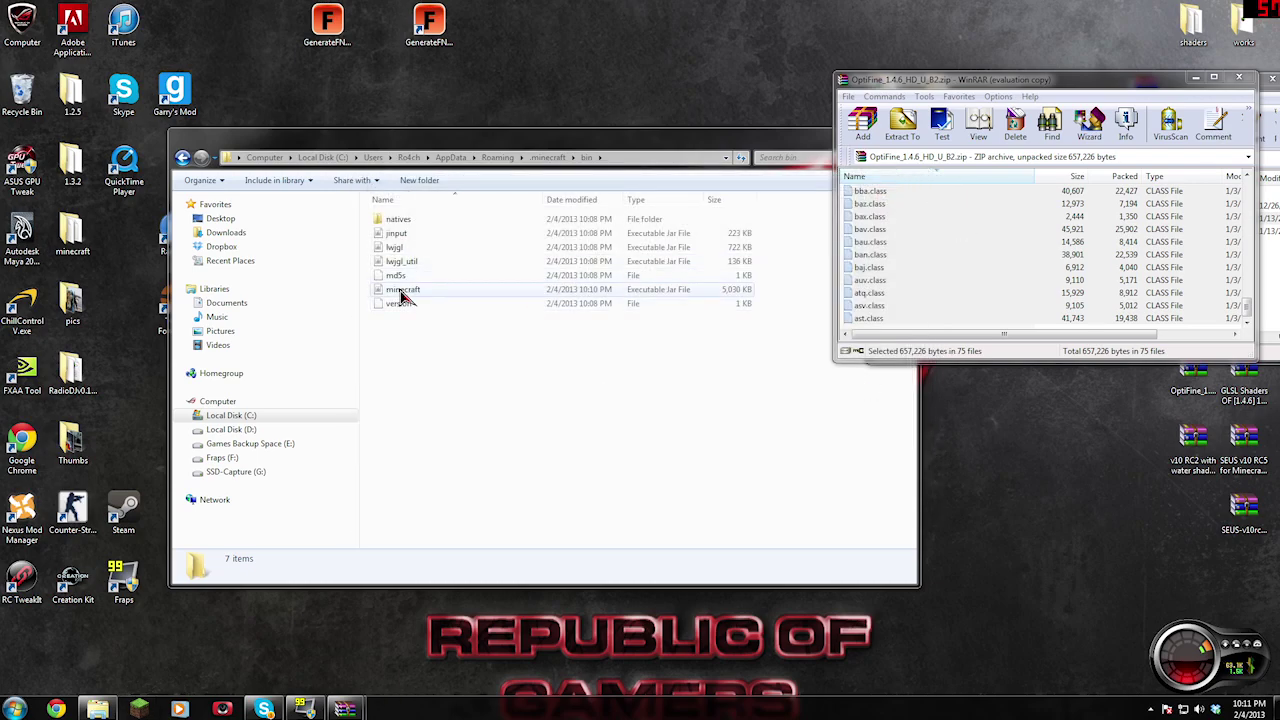
Step: Reopen minecraft.jar in WinRAR and close the OptiFine archive window
right_click(396, 289)
mouse_move(460, 325)
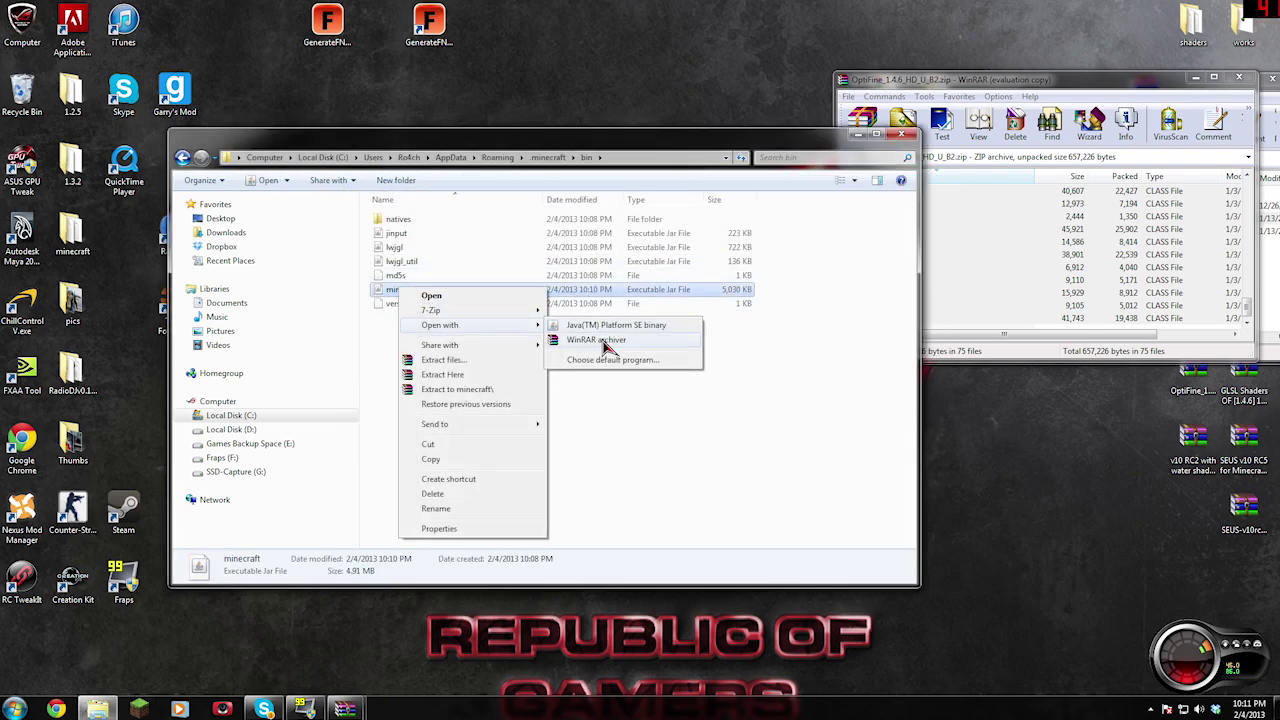
click(598, 340)
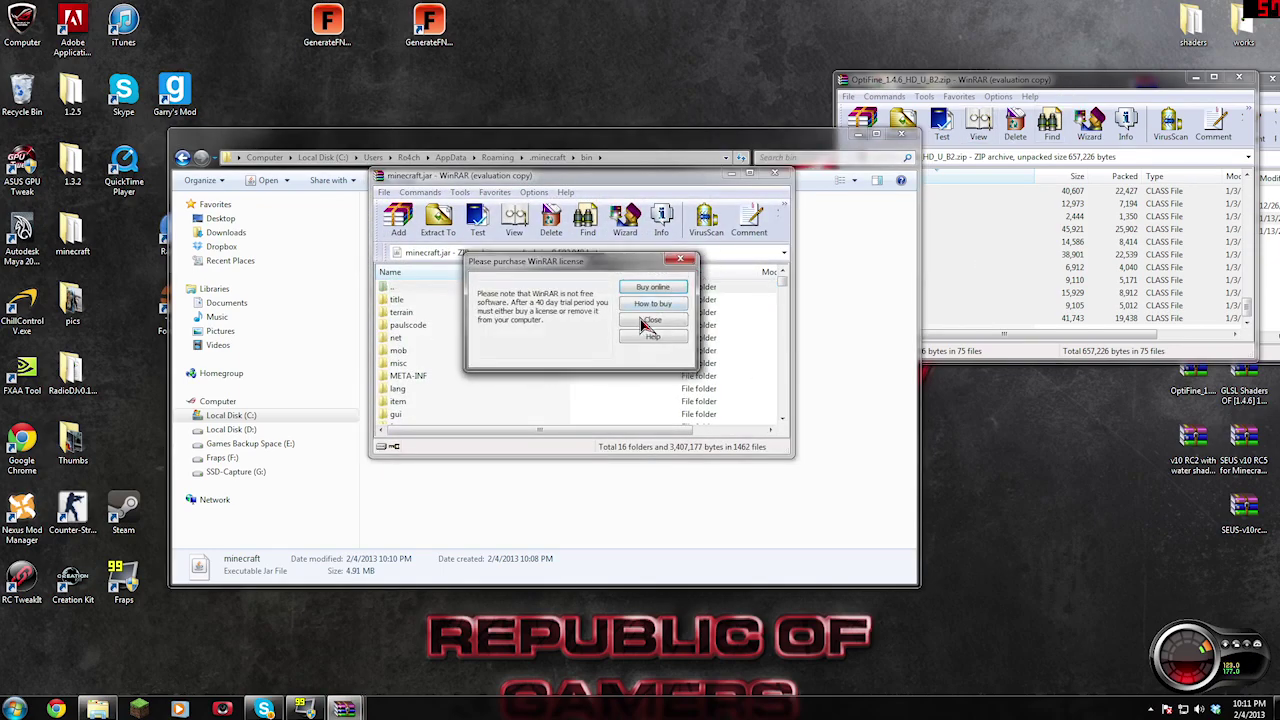
click(645, 326)
click(1222, 79)
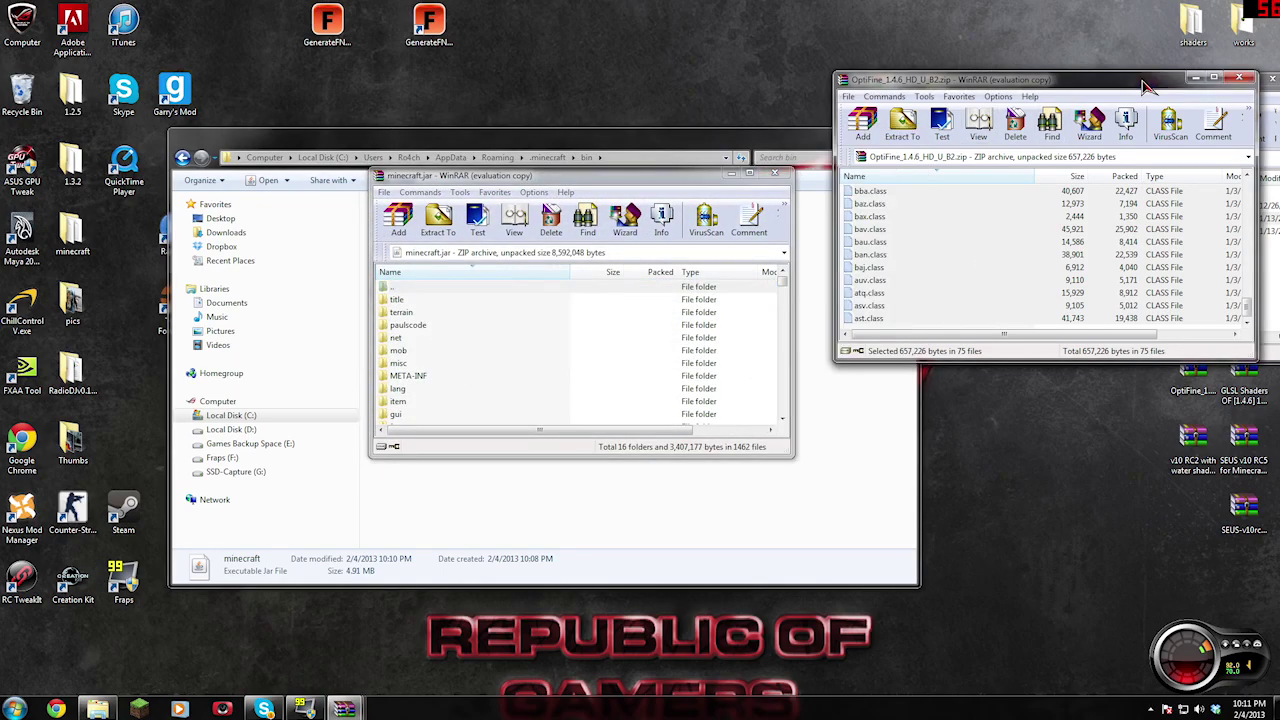
click(1239, 77)
Step: Open GLSL Shaders OF [1.4.7] 1.1.6.zip from 1-4-7.rar
click(1050, 88)
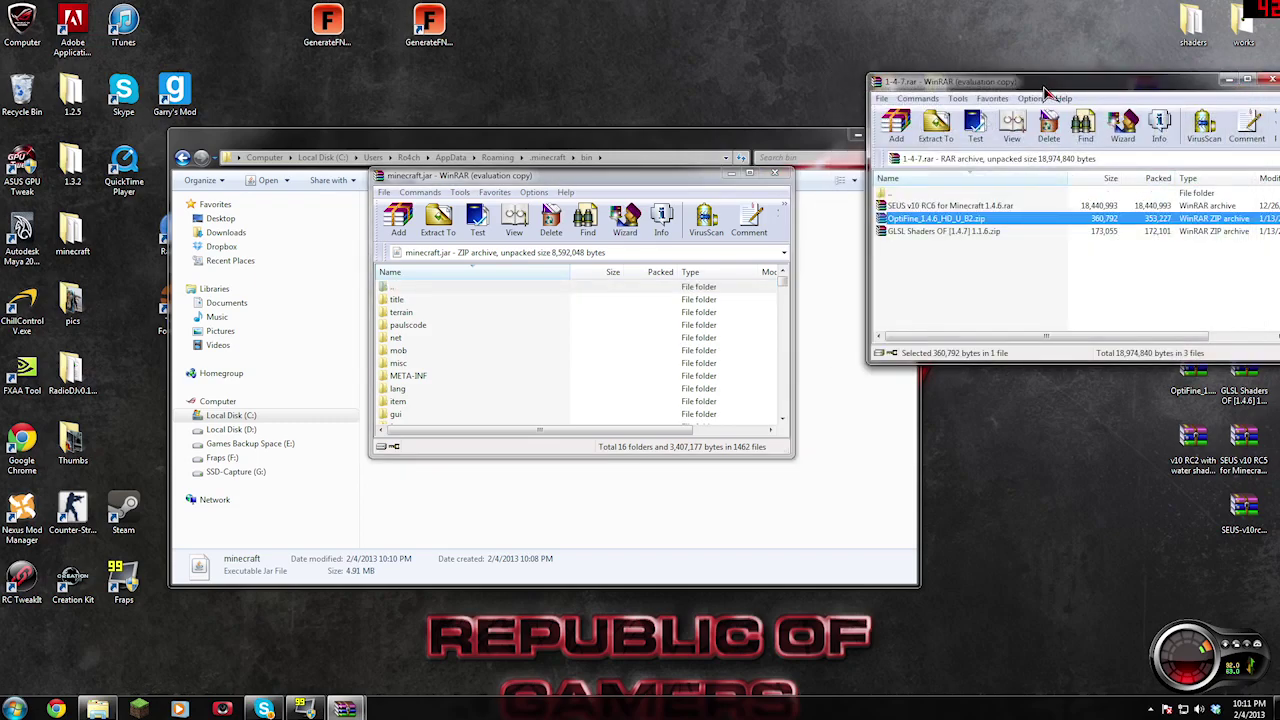
drag(1044, 89, 1034, 89)
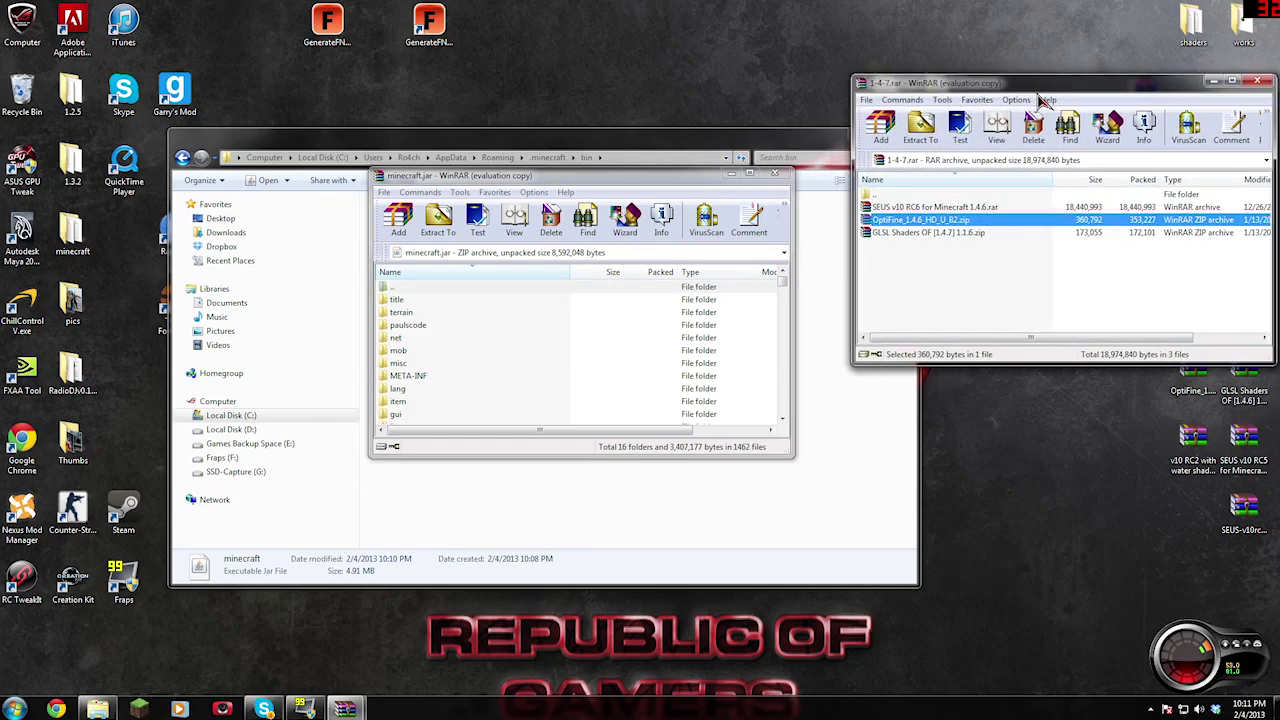
click(963, 235)
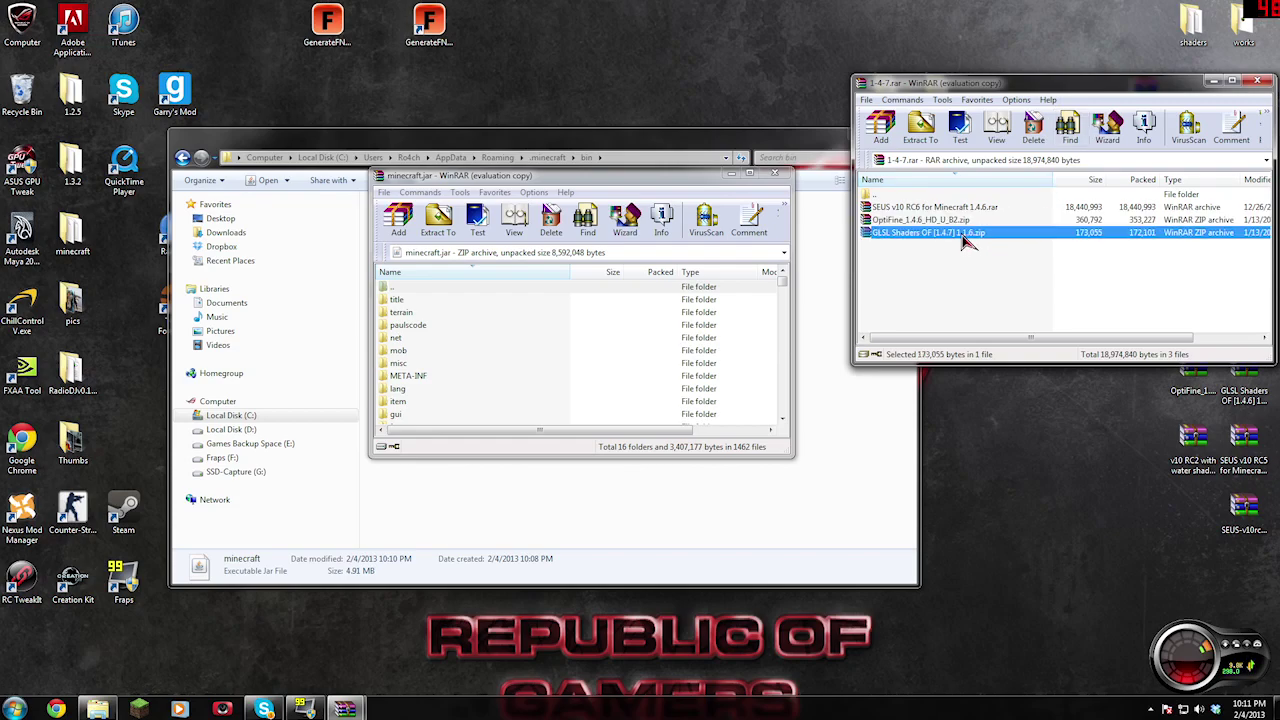
double_click(940, 240)
drag(386, 131, 1110, 100)
click(1120, 240)
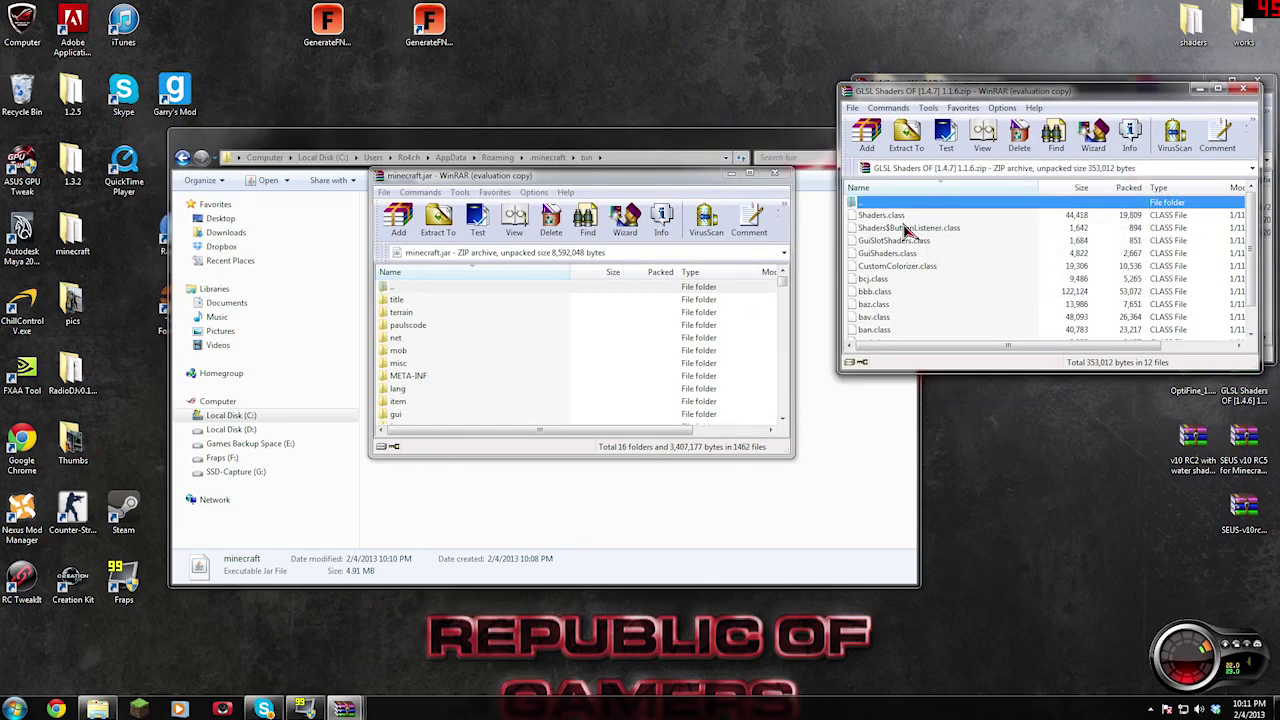
Step: Add all 12 GLSL Shaders class files into minecraft.jar, then close the jar window
click(900, 217)
click(1250, 243)
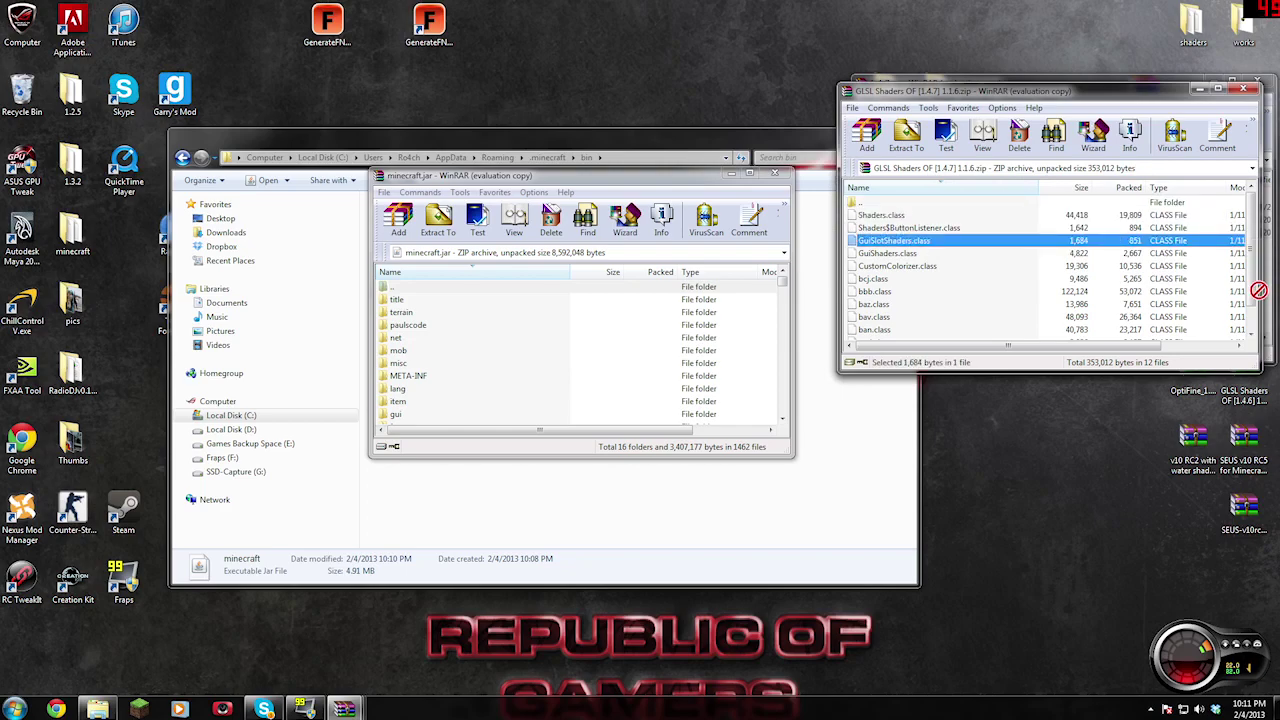
click(922, 218)
scroll(1250, 252, down, 1)
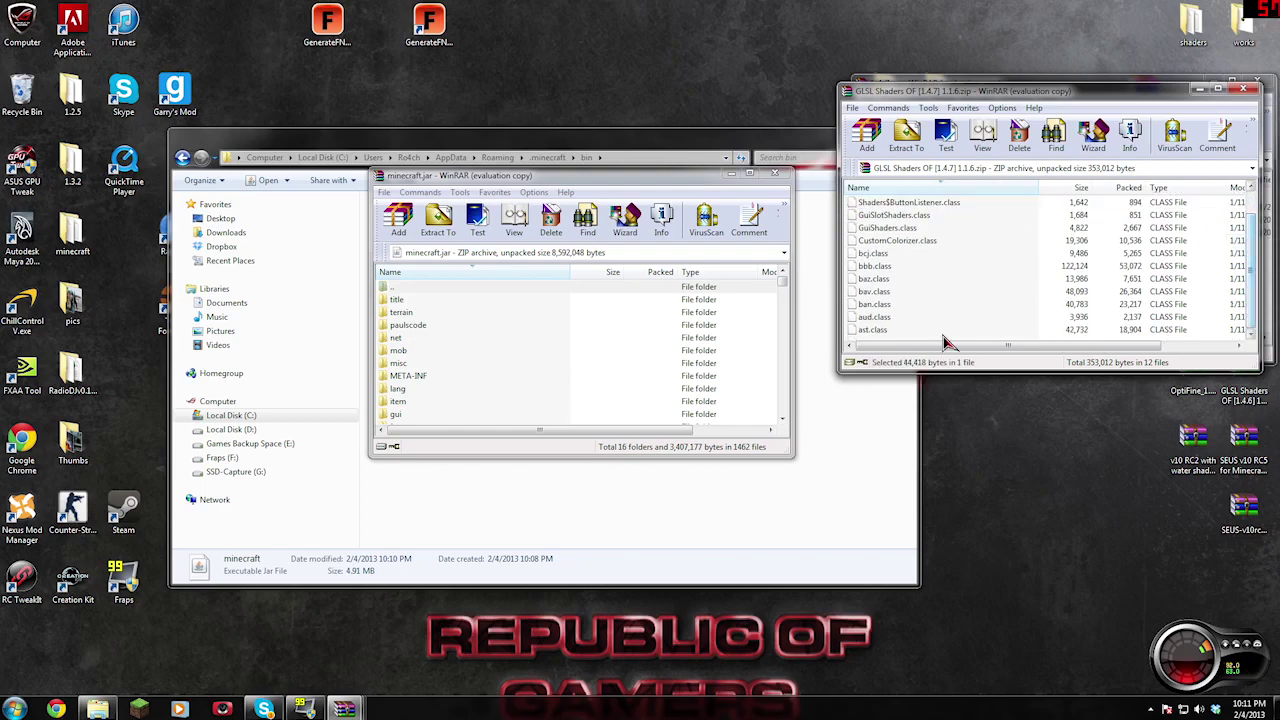
shift+click(880, 330)
drag(880, 330, 734, 410)
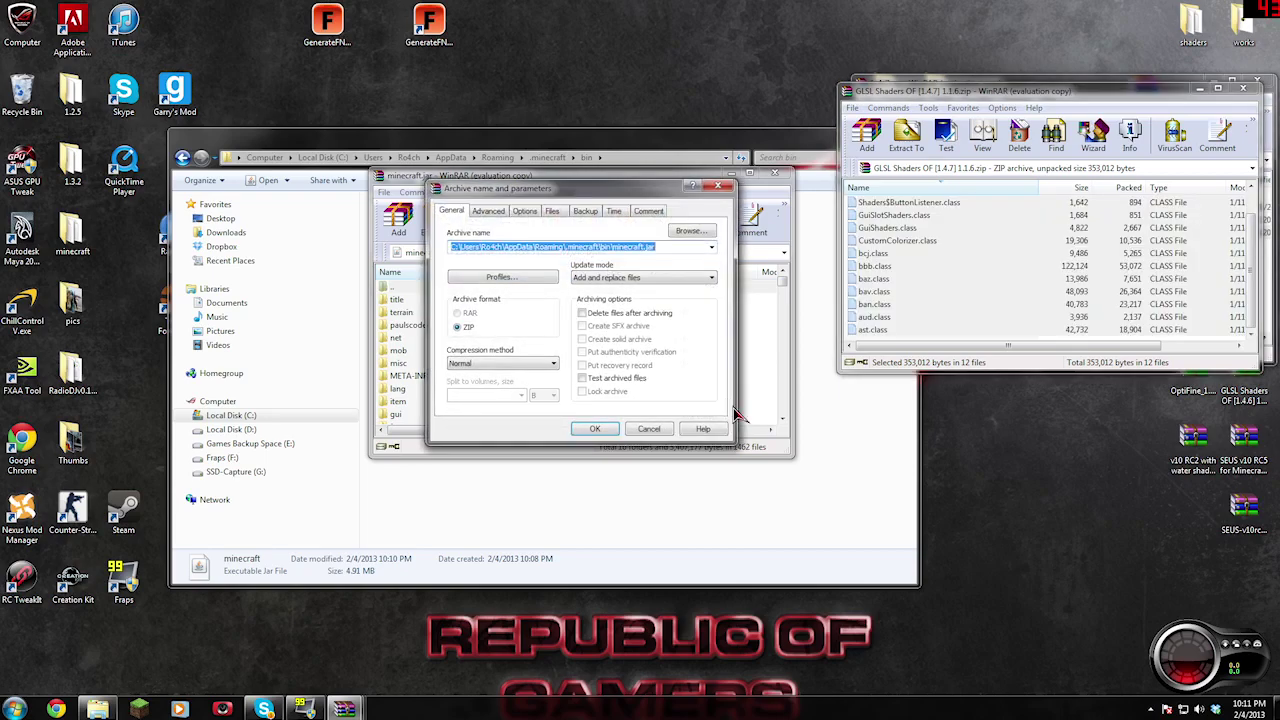
click(590, 429)
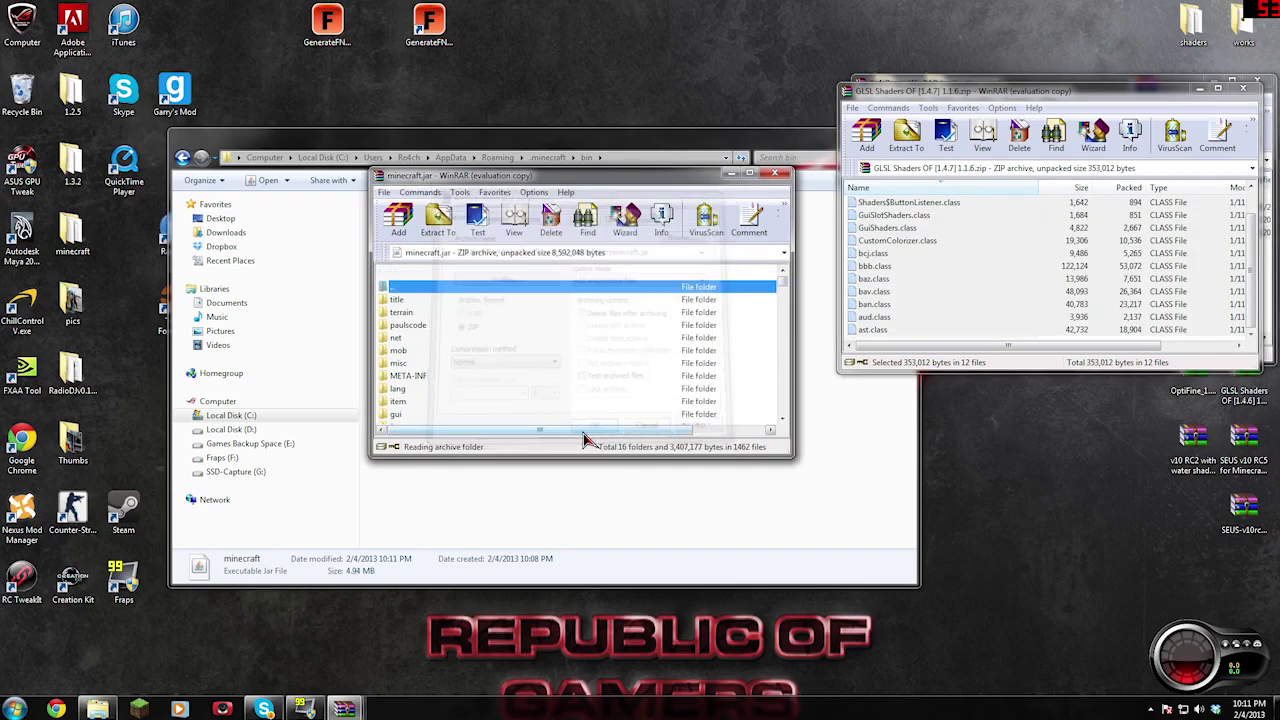
click(774, 173)
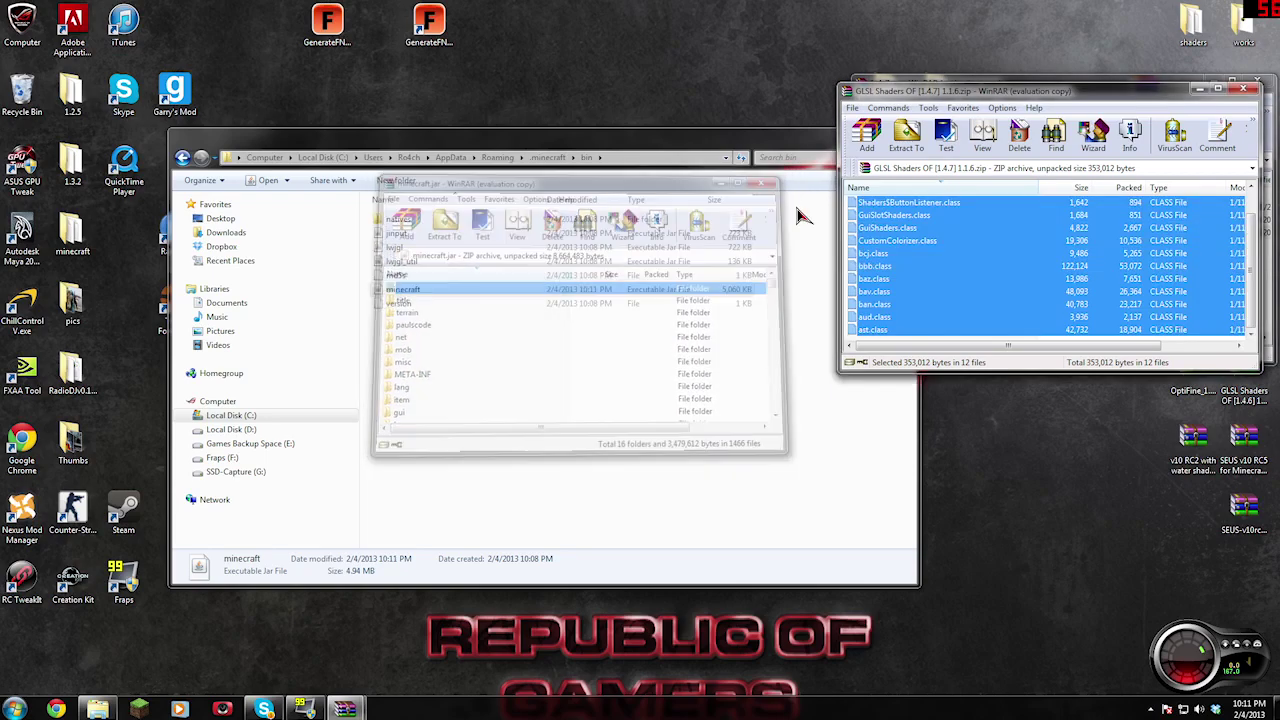
Step: Launch Minecraft, log in, and create a new singleplayer world
click(140, 710)
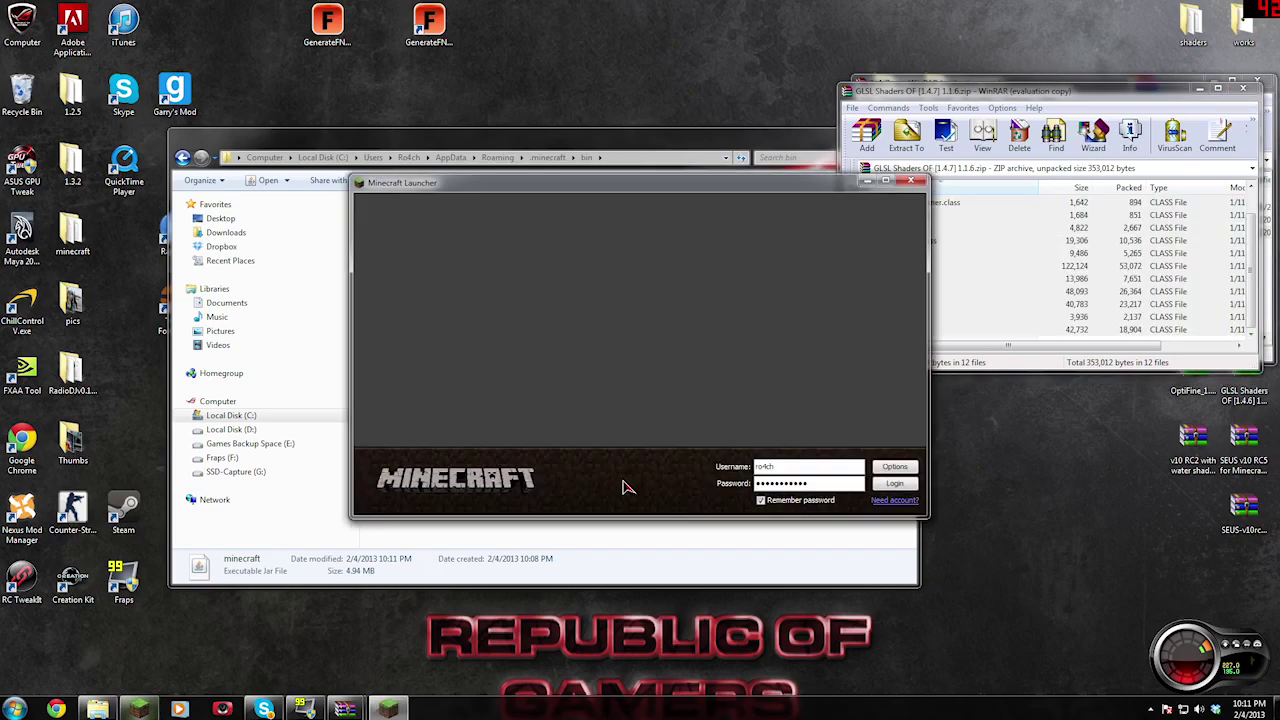
click(890, 492)
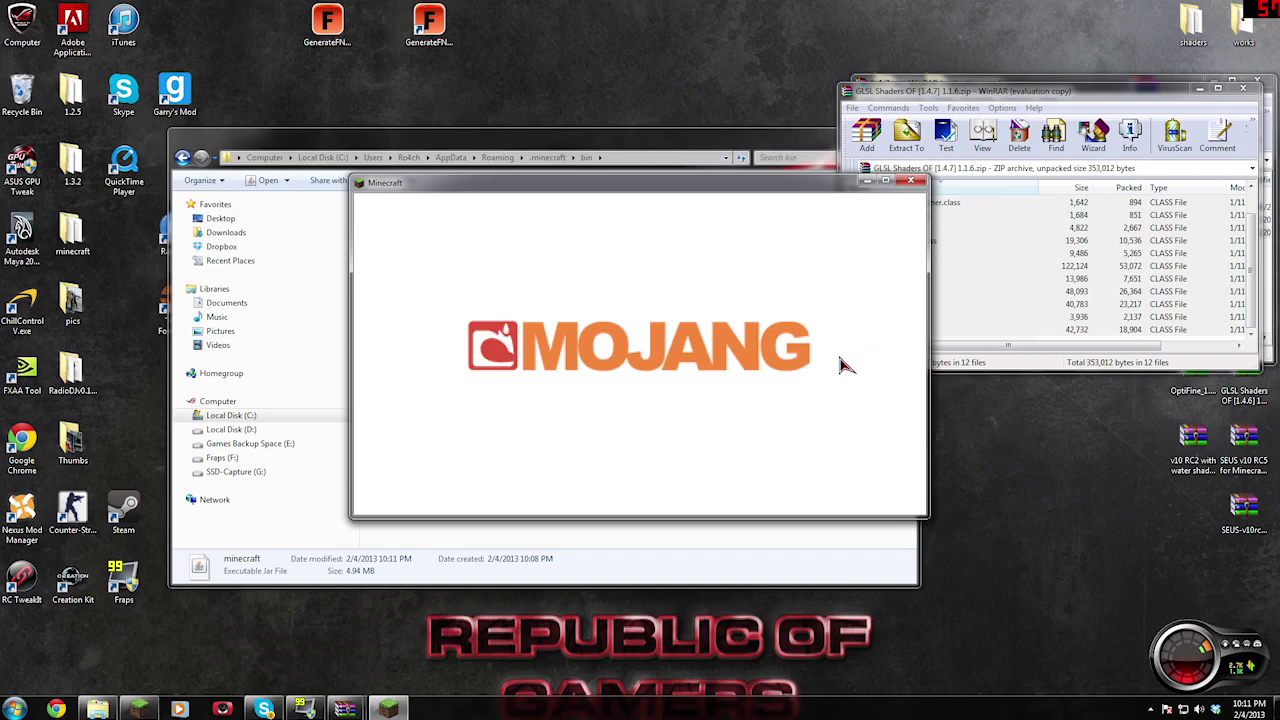
click(738, 358)
click(728, 457)
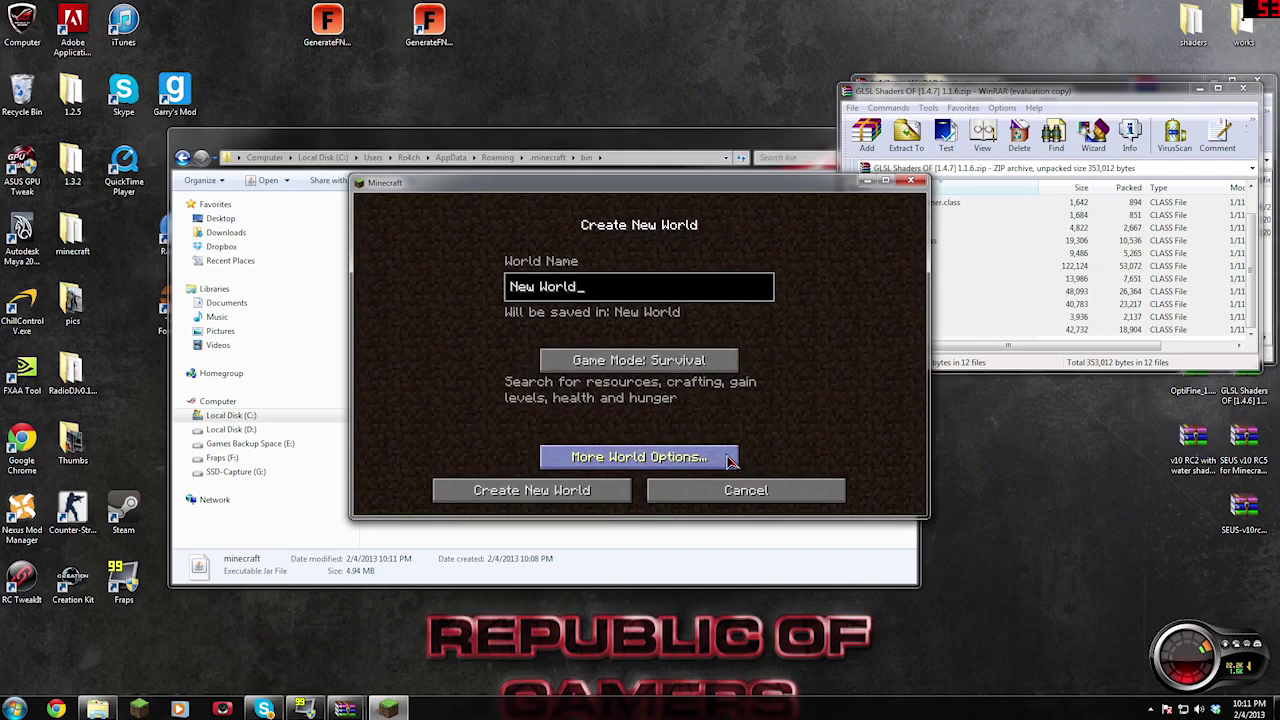
click(588, 493)
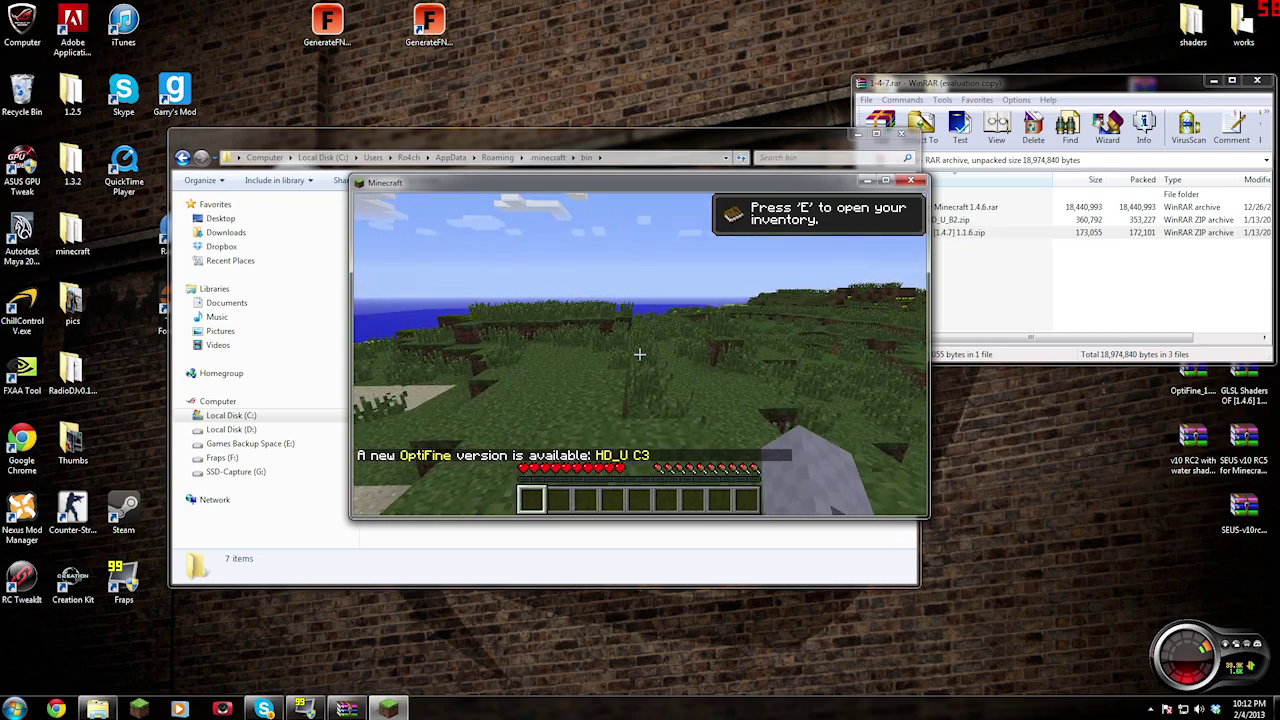
Step: Pause and close the game, then move the bin folder window up and left
key(Escape)
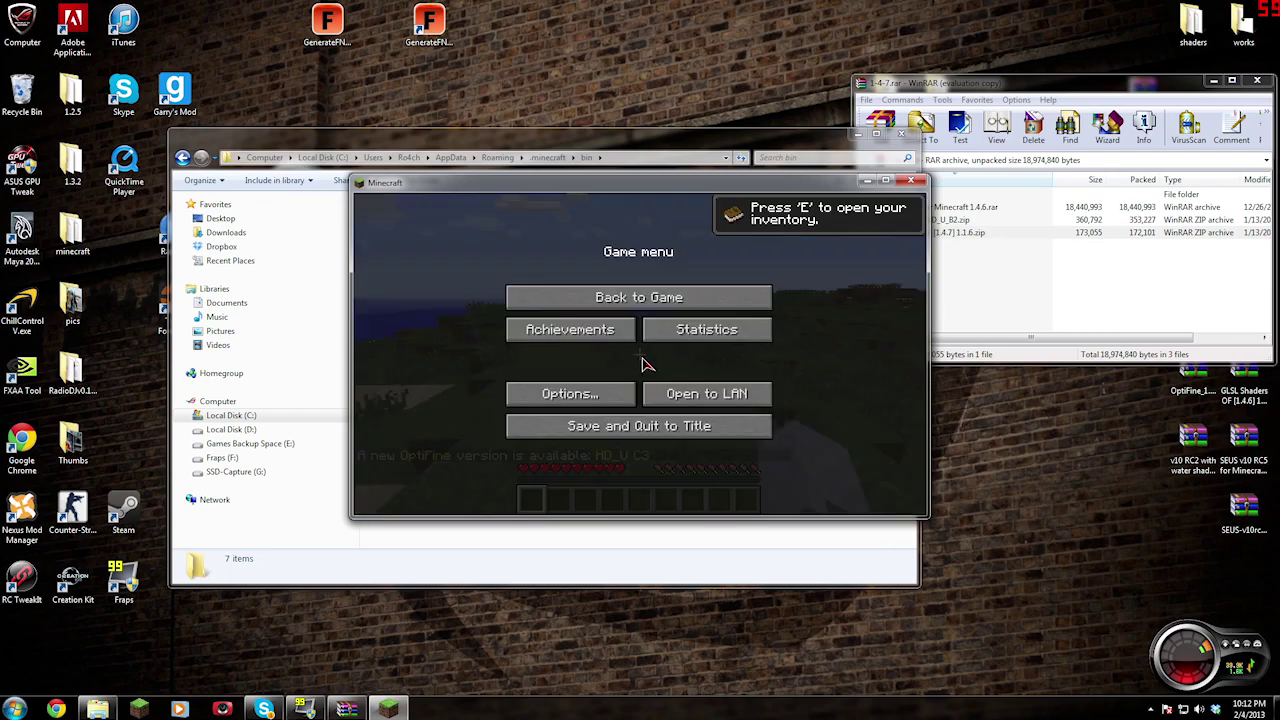
click(910, 180)
drag(828, 150, 716, 122)
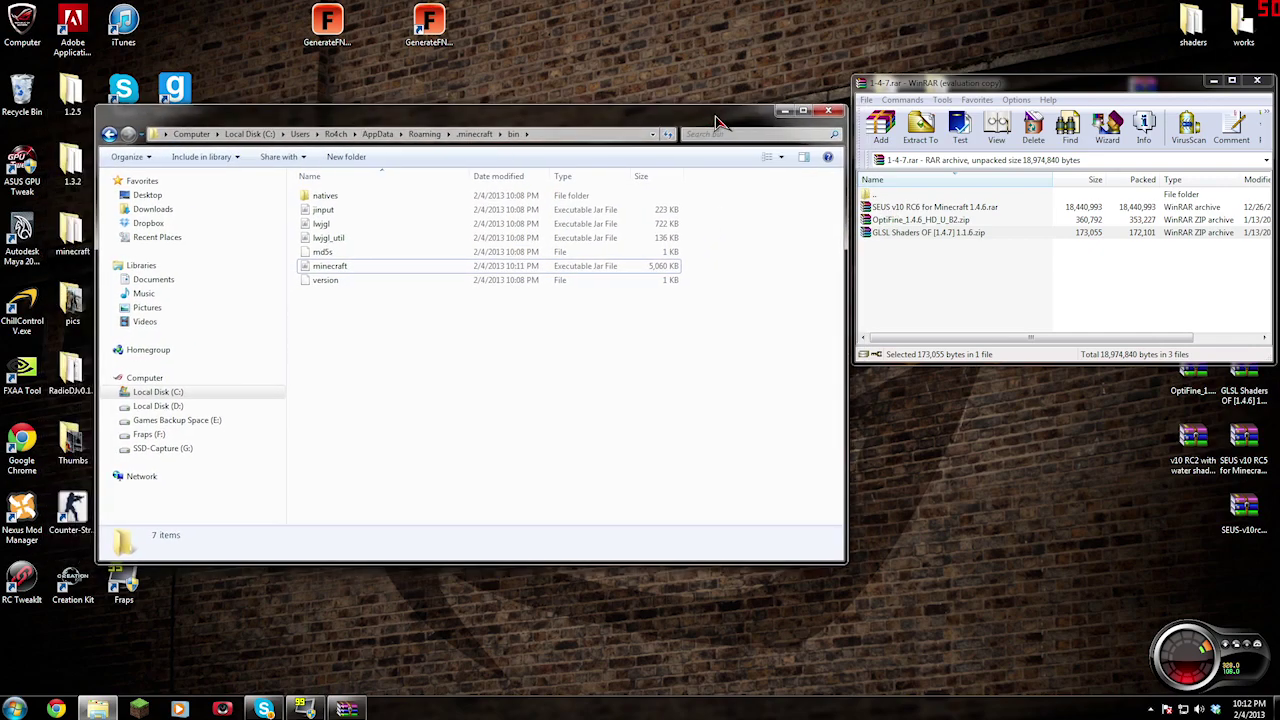
Step: Copy the SEUS v10 RC6 rar to the desktop and open its SEUS-v10rc6-mc1.4.6-ofua2.zip
click(899, 209)
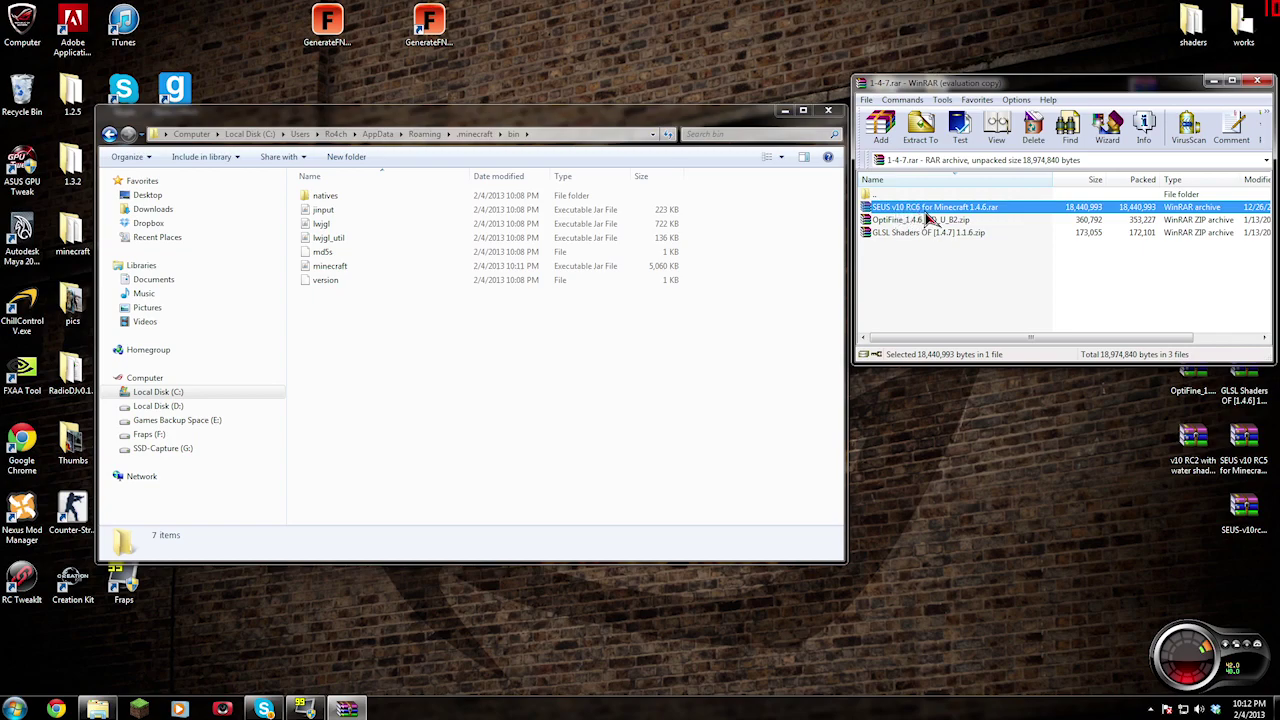
drag(818, 216, 775, 78)
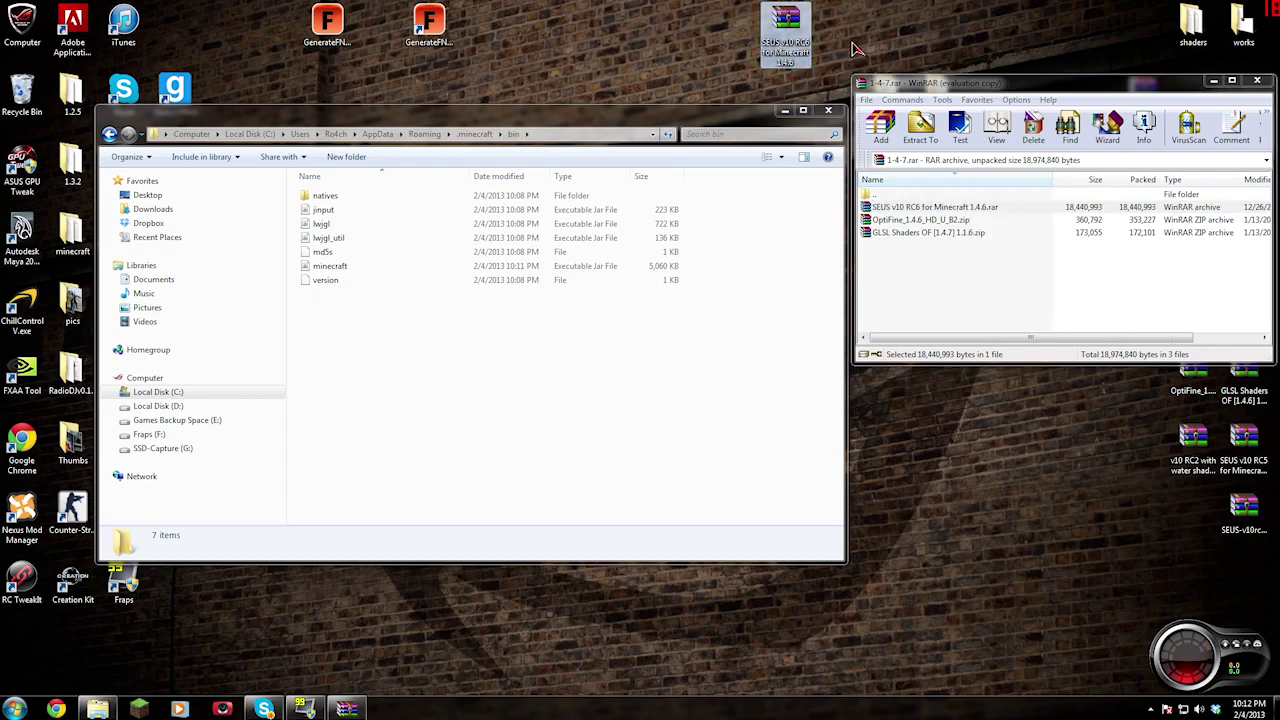
double_click(795, 33)
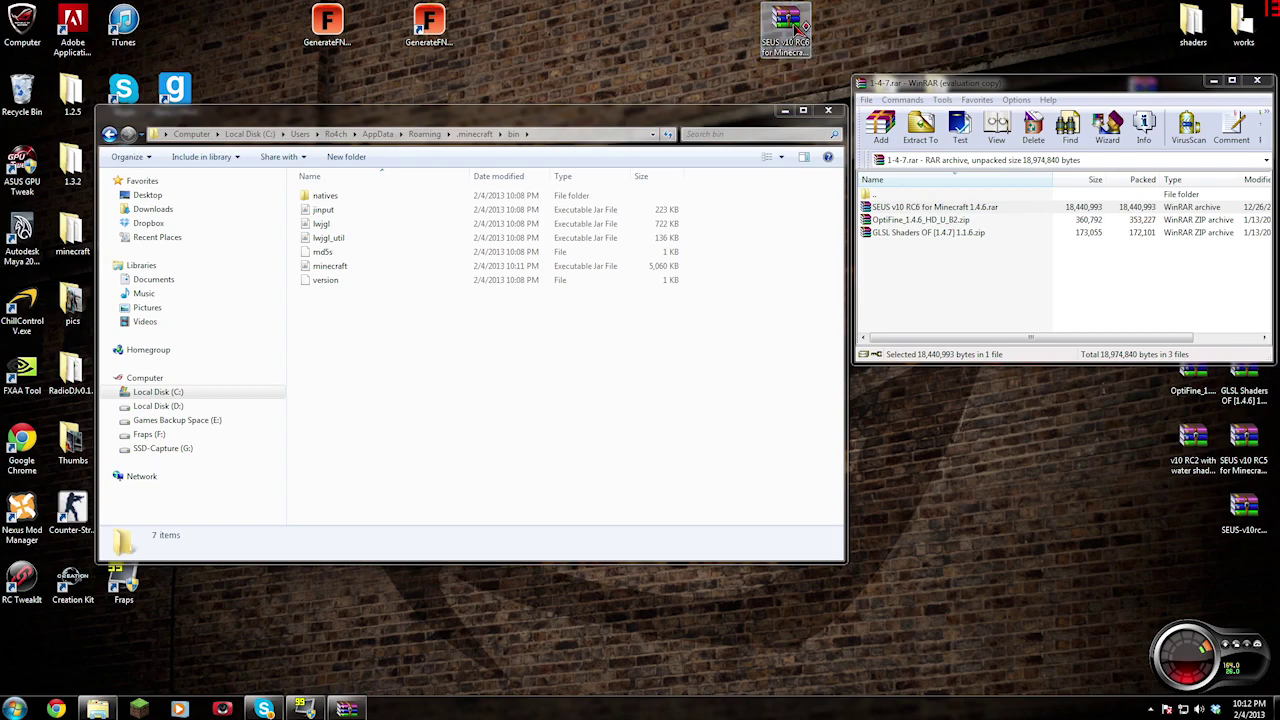
drag(306, 52, 941, 137)
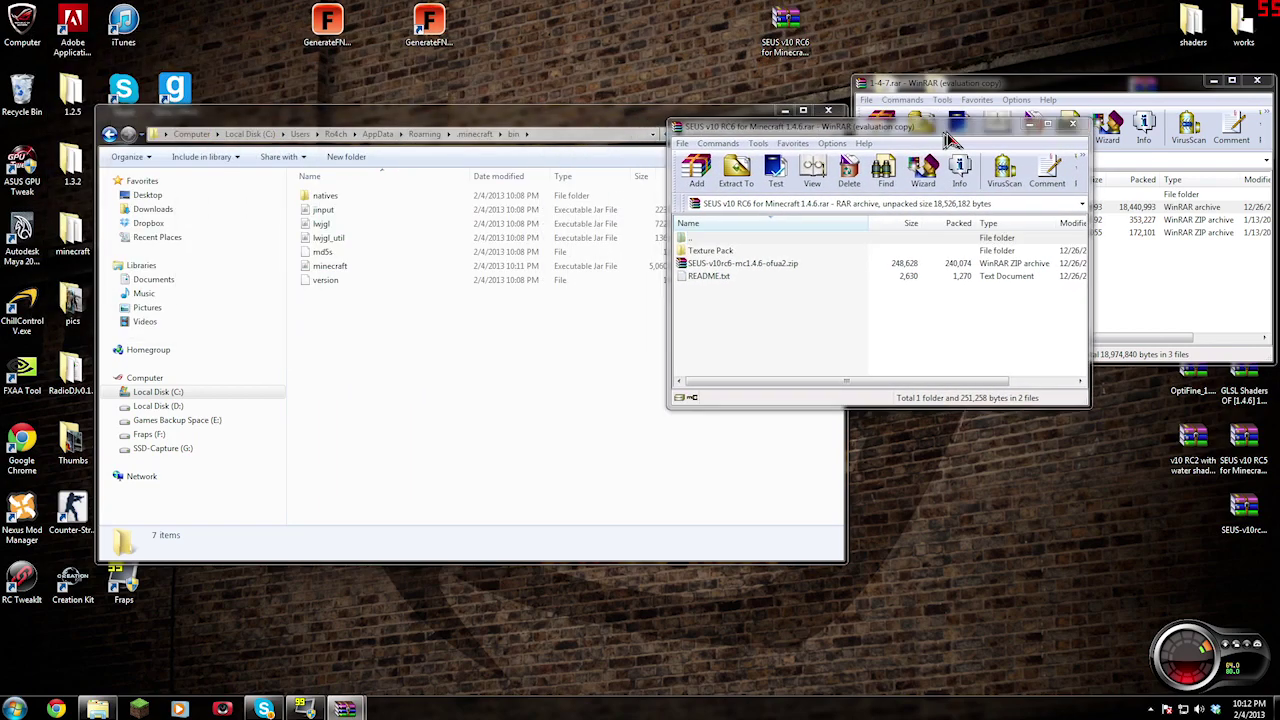
click(955, 272)
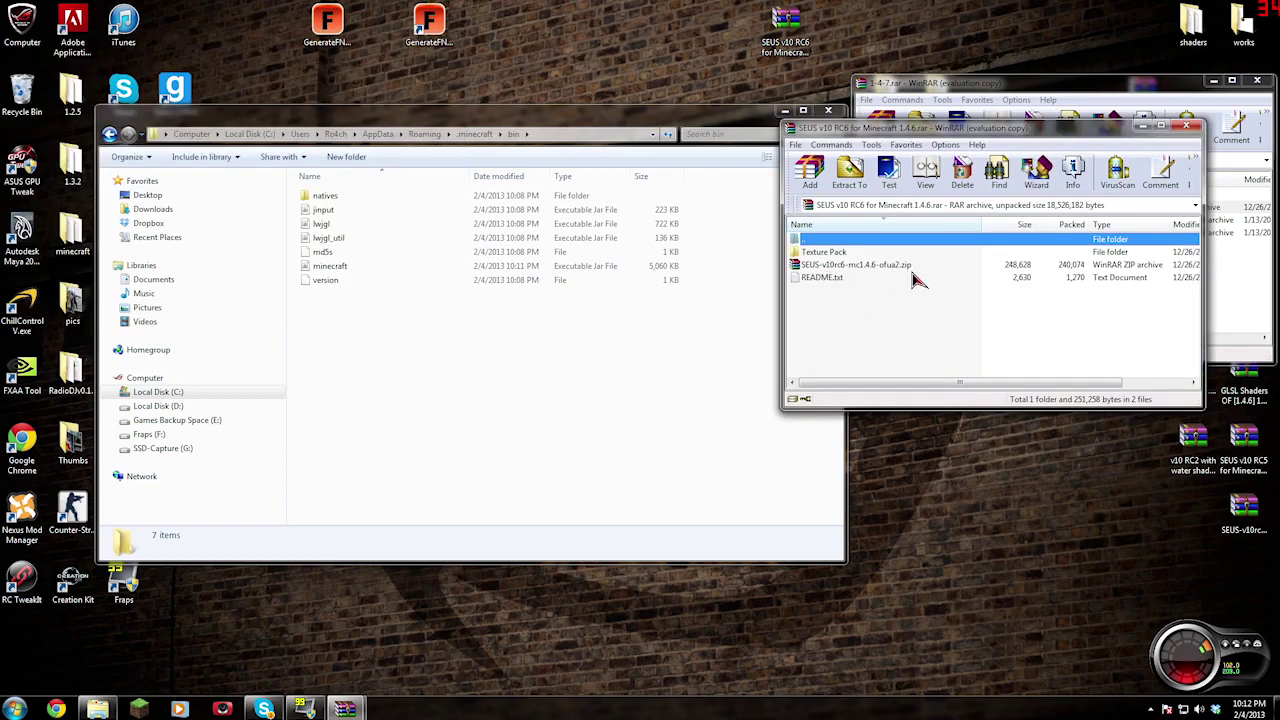
double_click(852, 266)
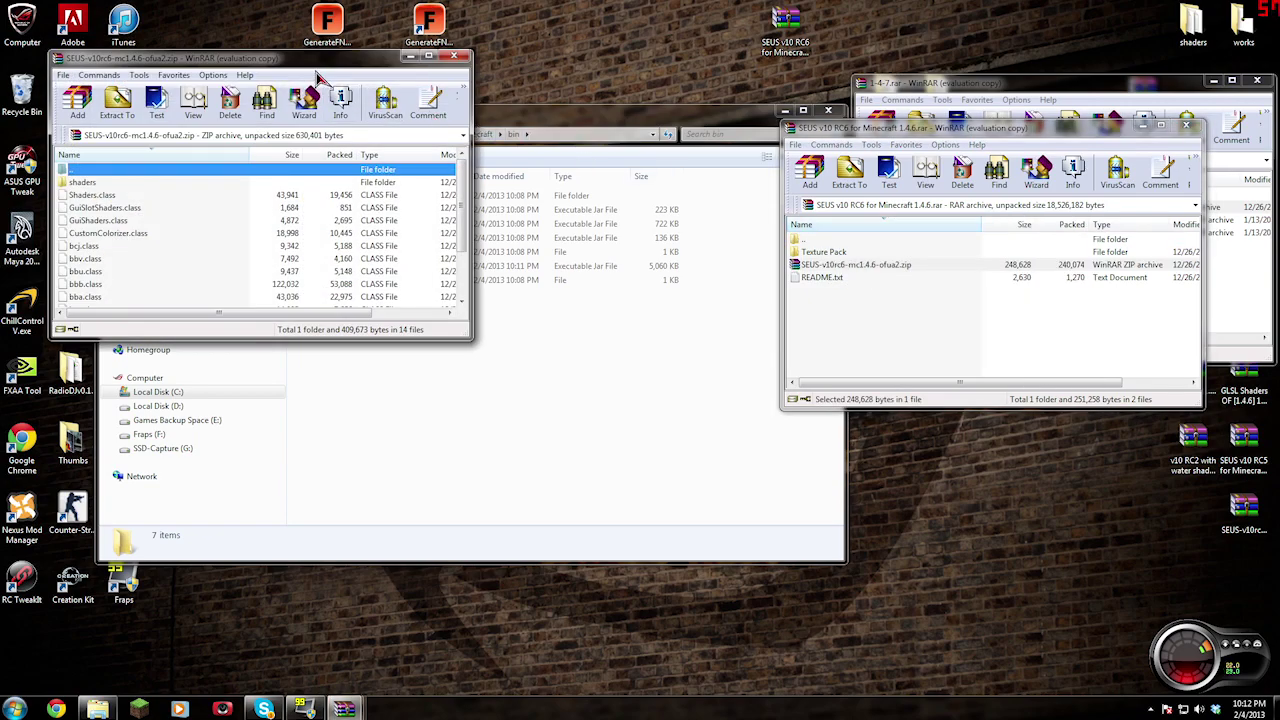
drag(326, 82, 810, 88)
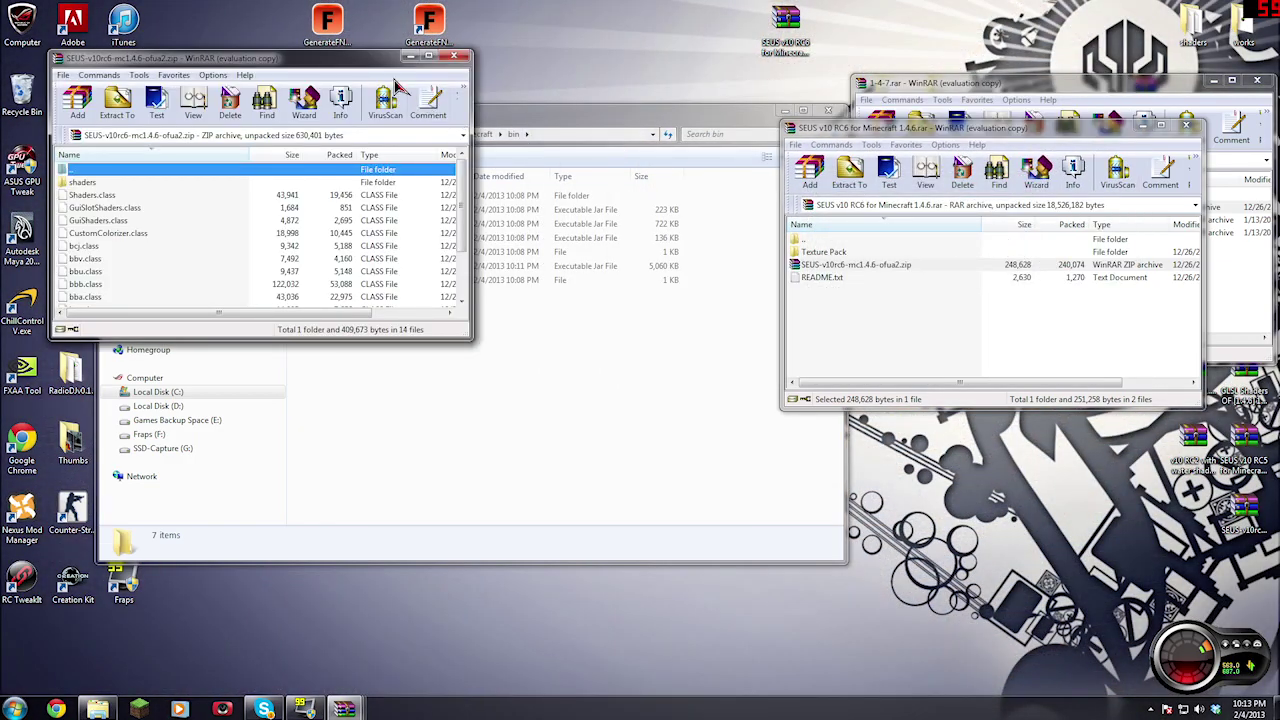
Step: Select the SEUS zip's shaders folder and open .minecraft\shaders in Explorer
drag(362, 58, 1125, 95)
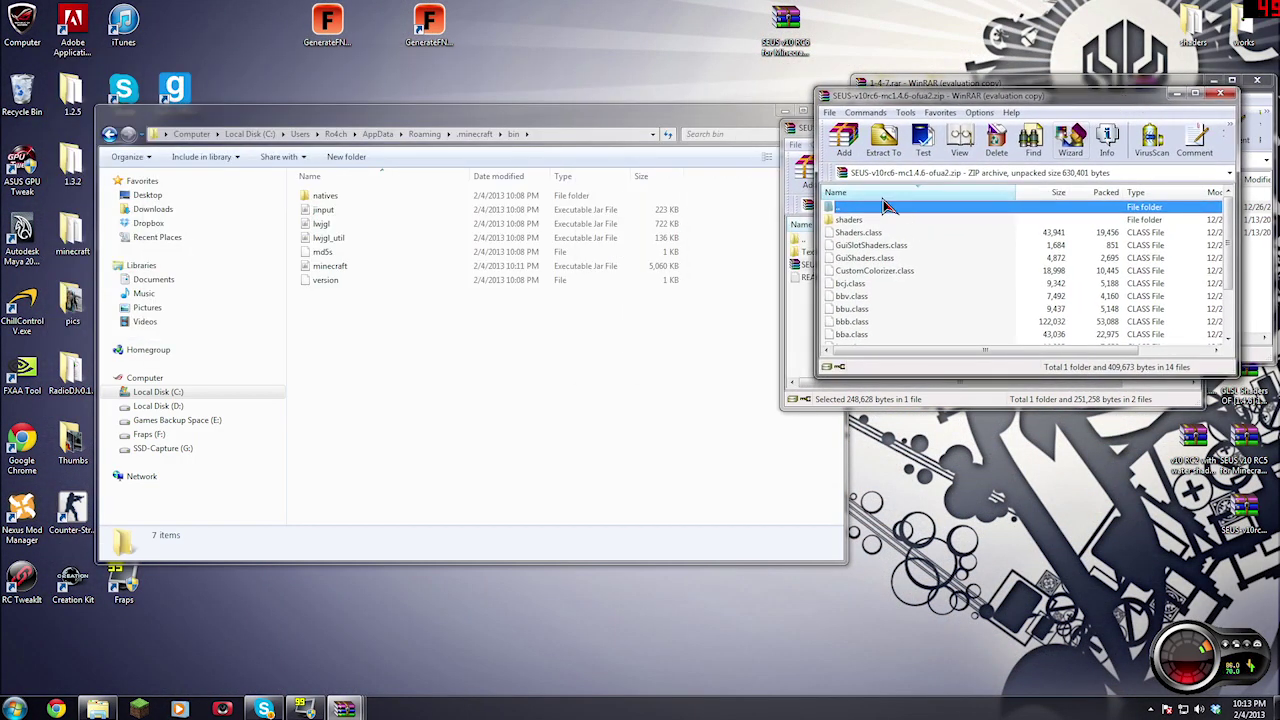
click(848, 221)
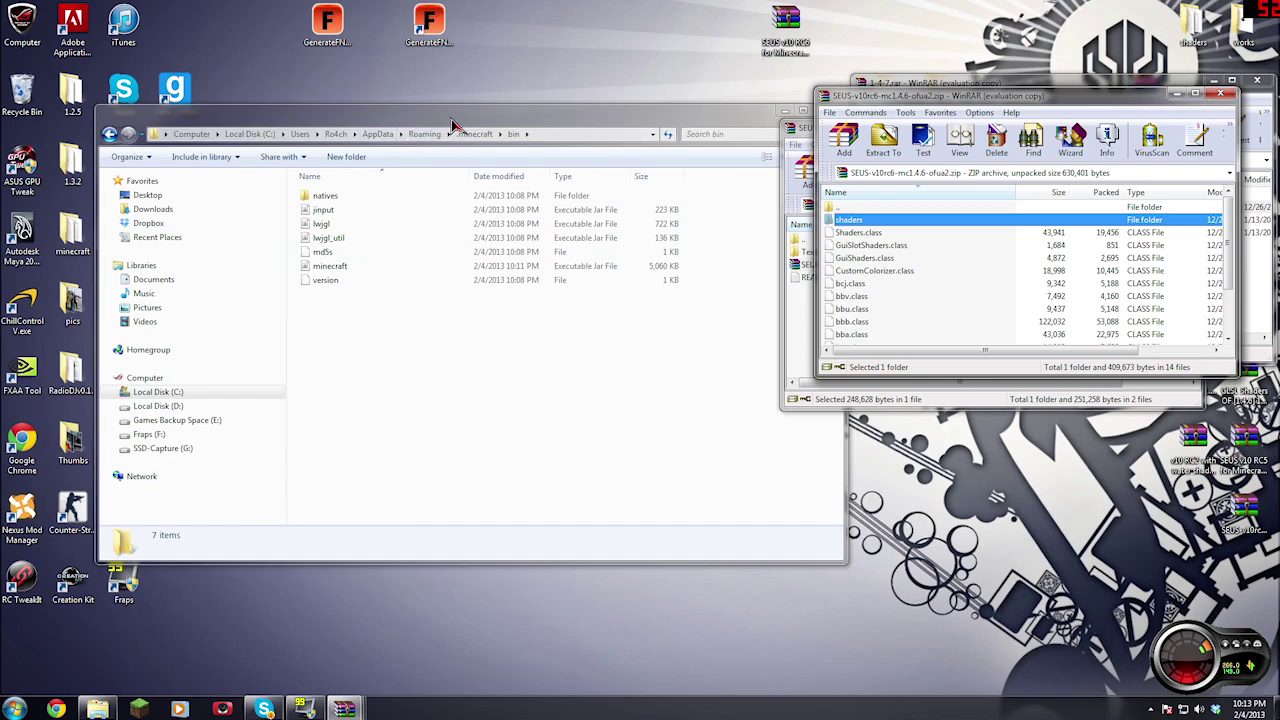
click(452, 125)
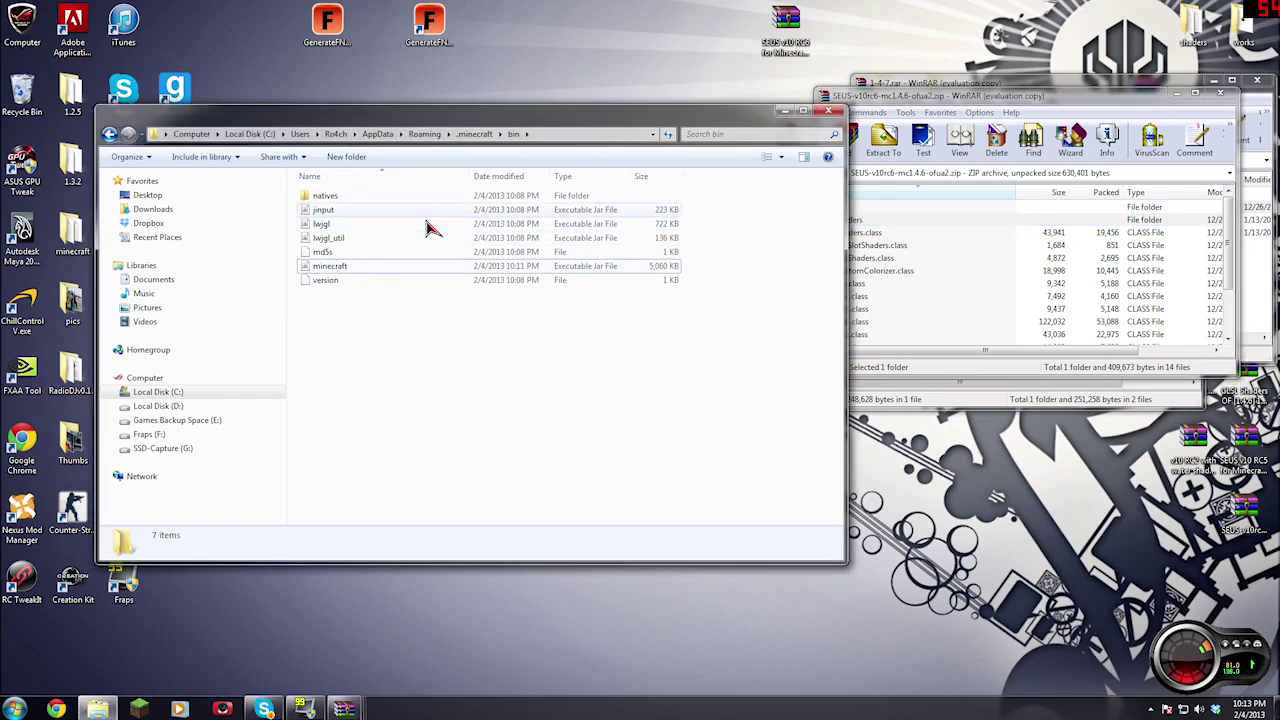
drag(657, 121, 616, 121)
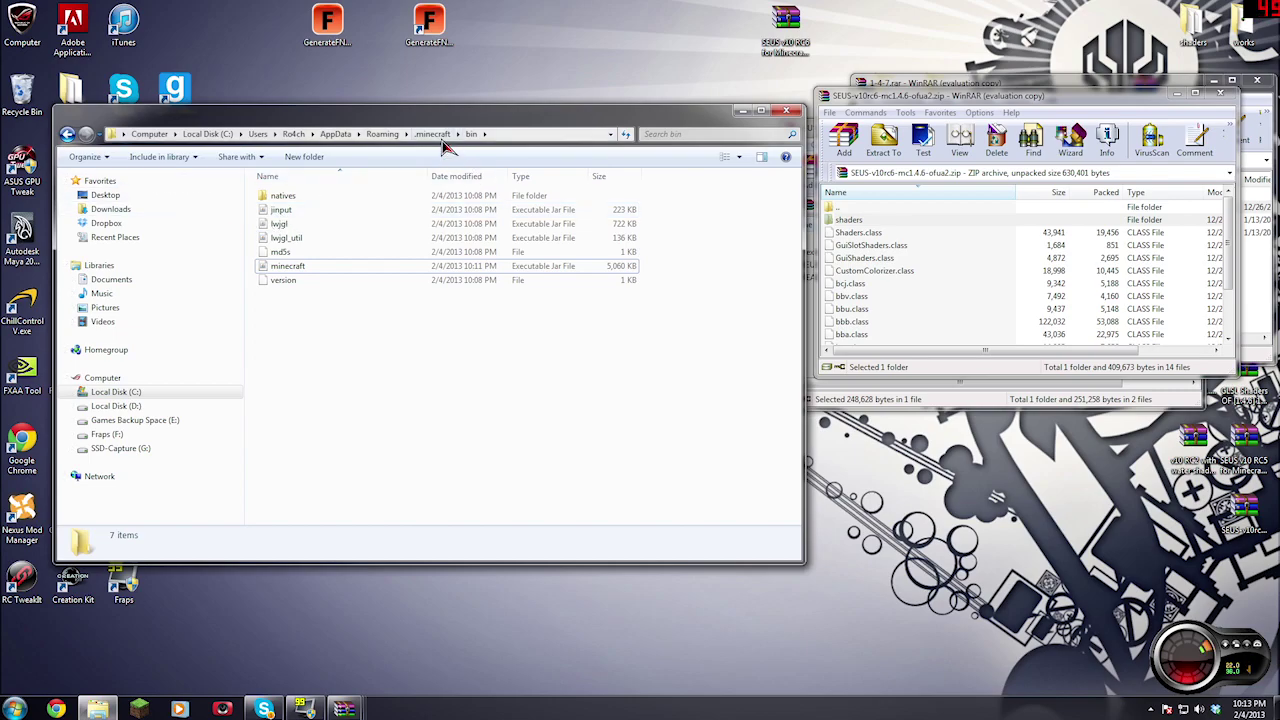
click(440, 140)
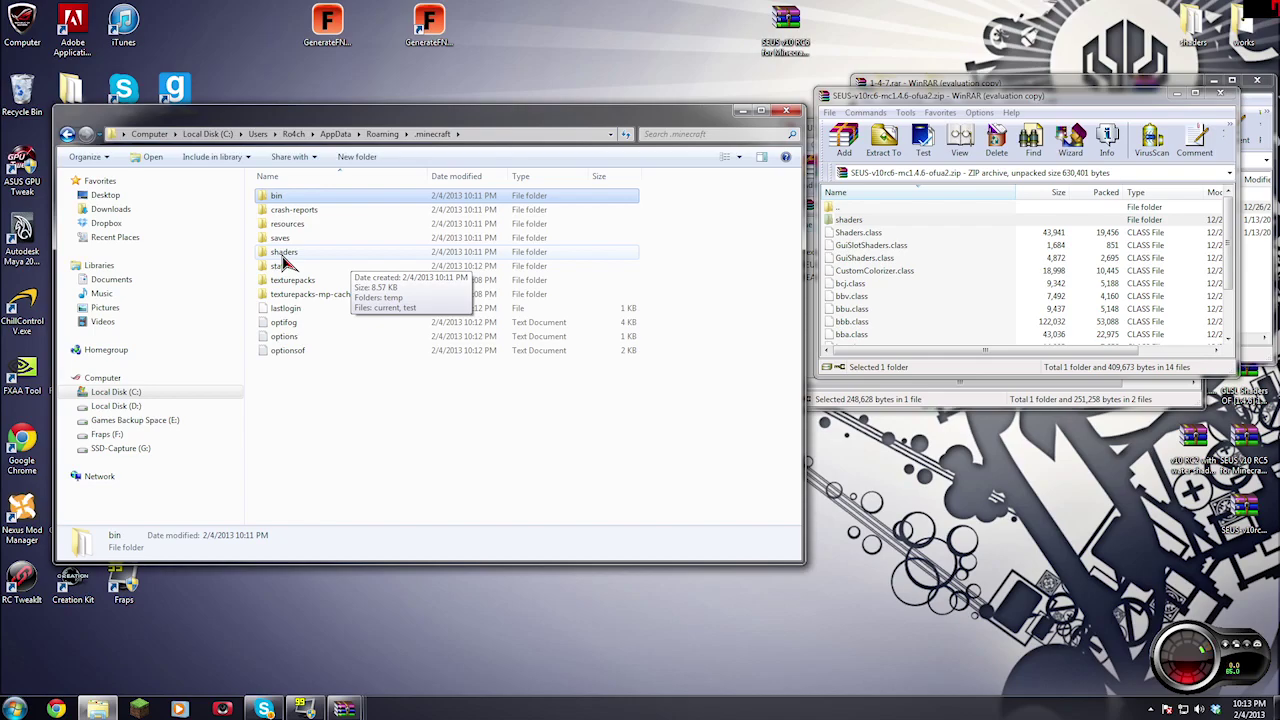
double_click(283, 255)
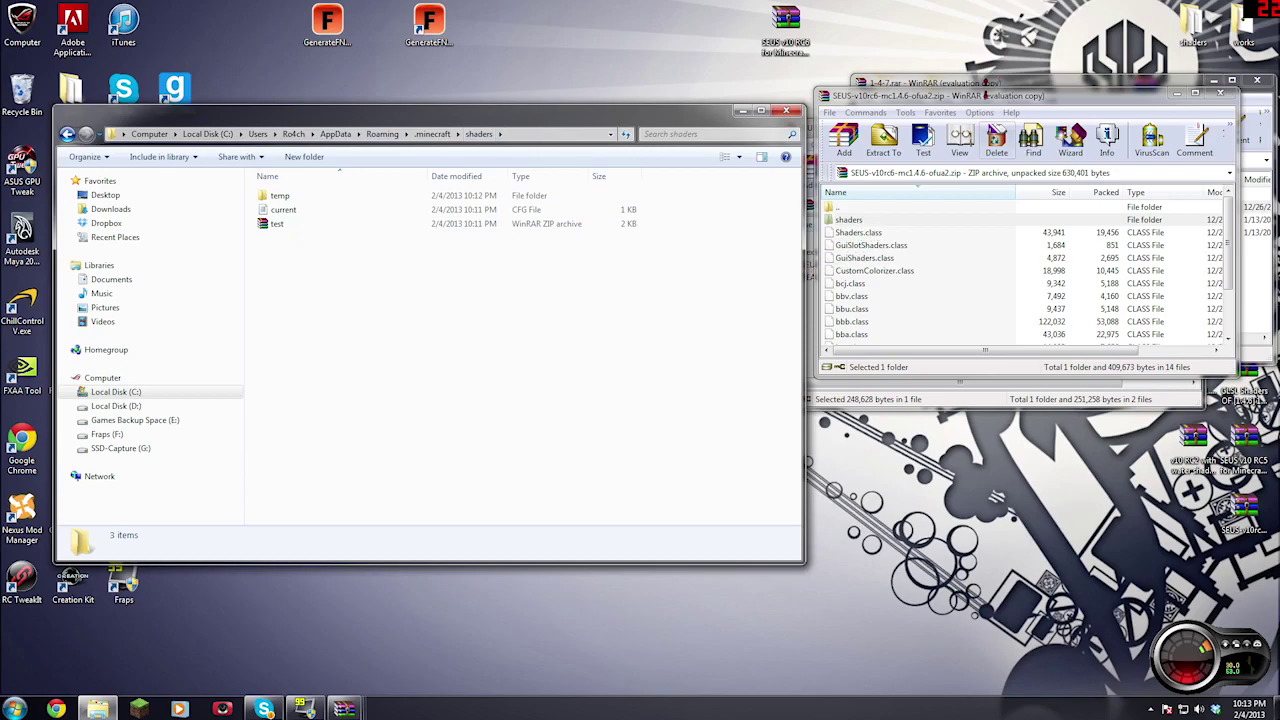
Step: Copy the shaders folder from the SEUS zip into .minecraft\shaders
drag(957, 103, 905, 112)
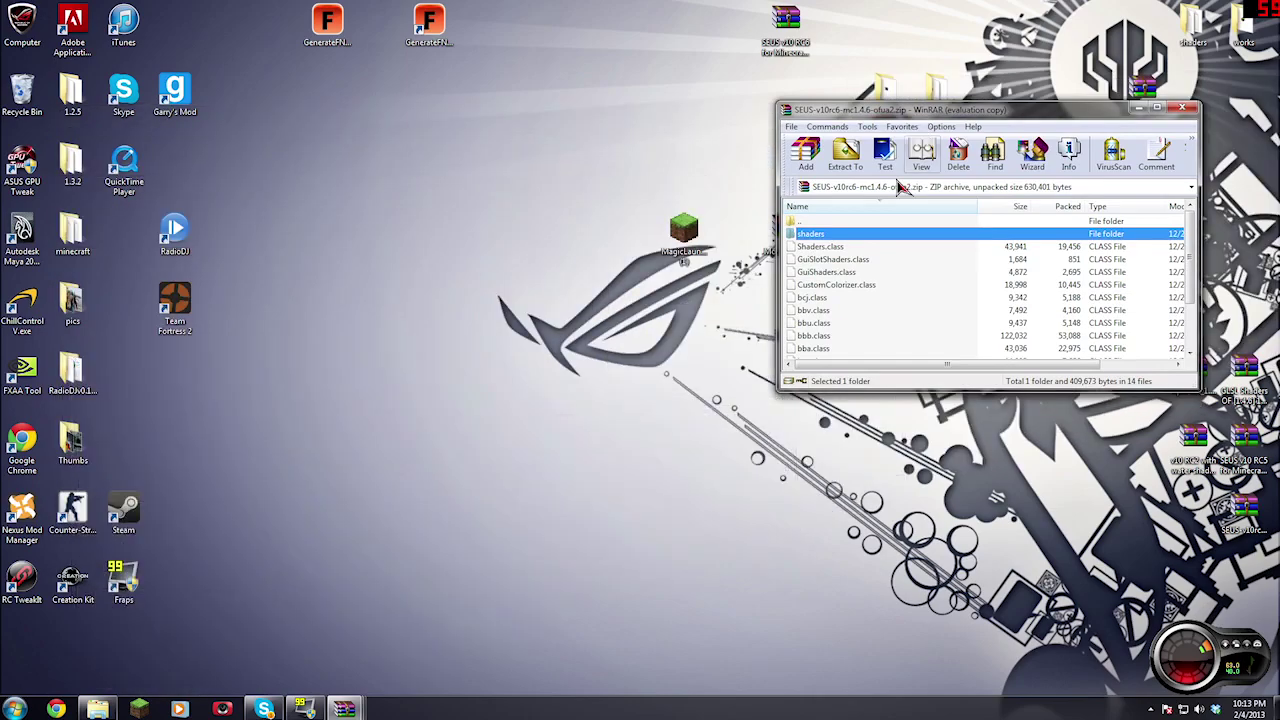
drag(810, 233, 574, 350)
drag(505, 369, 508, 375)
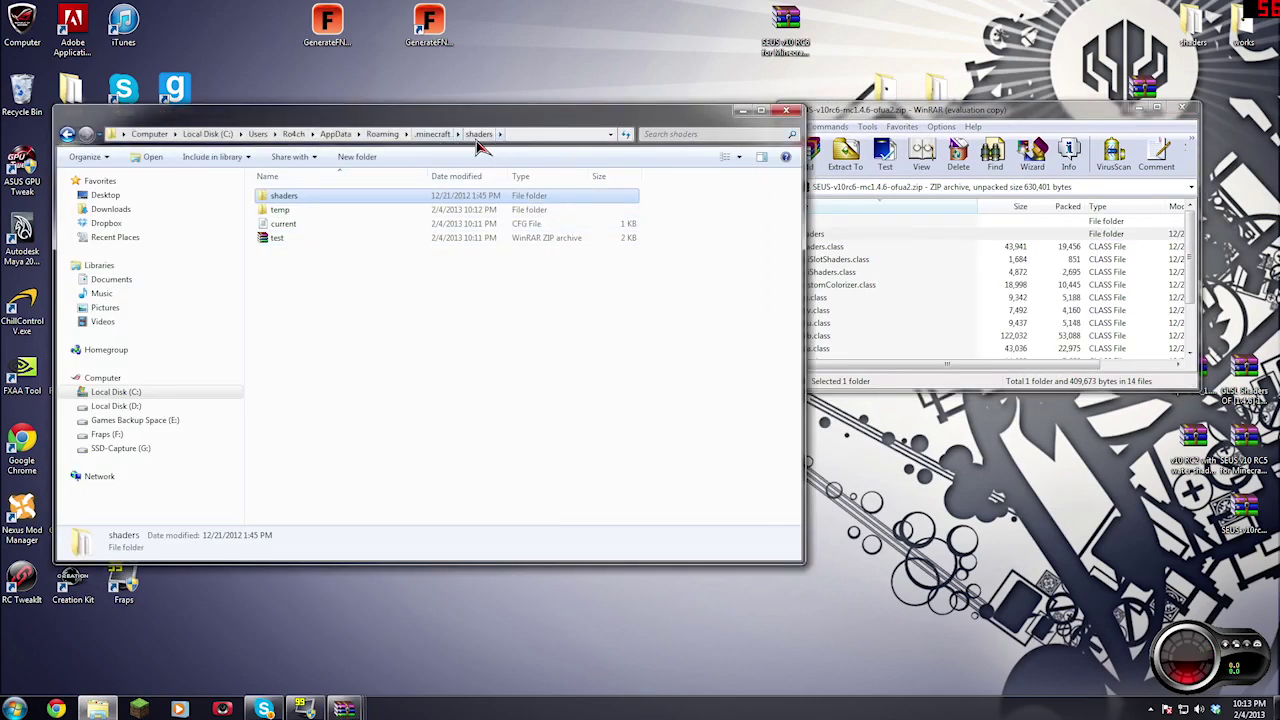
Step: Pack the copied shaders folder into a ZIP archive with WinRAR
right_click(283, 197)
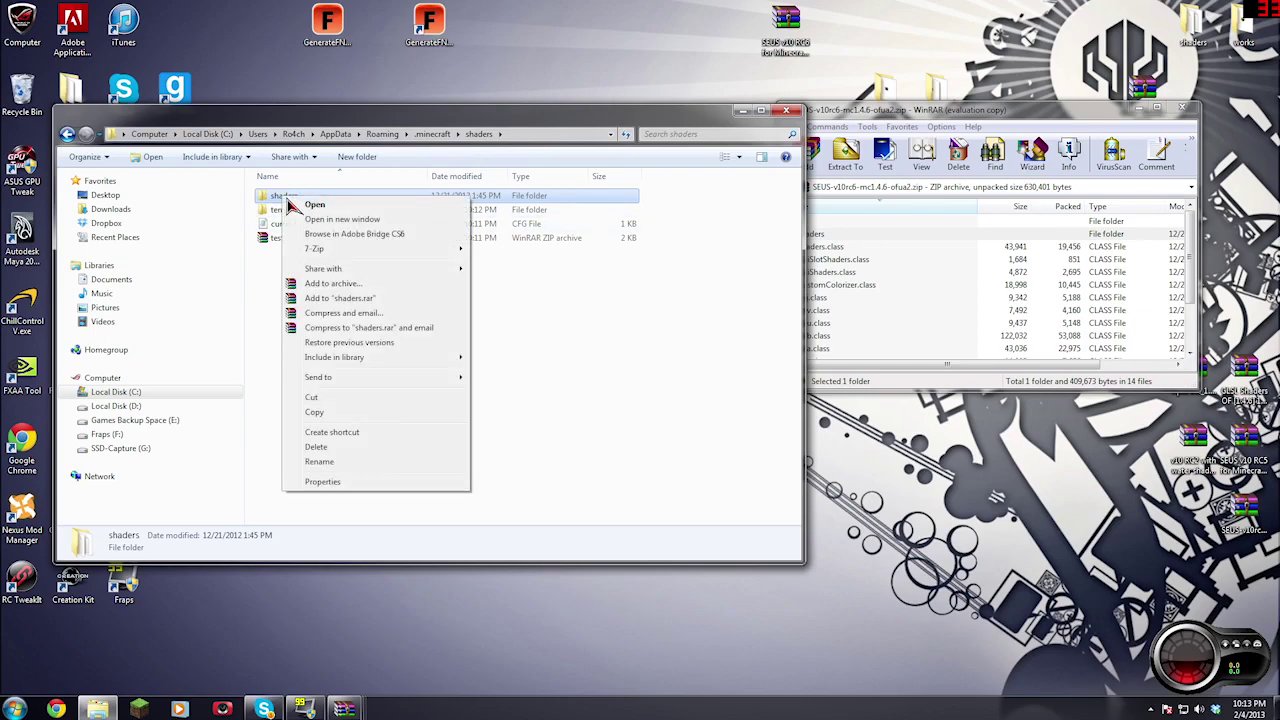
click(376, 284)
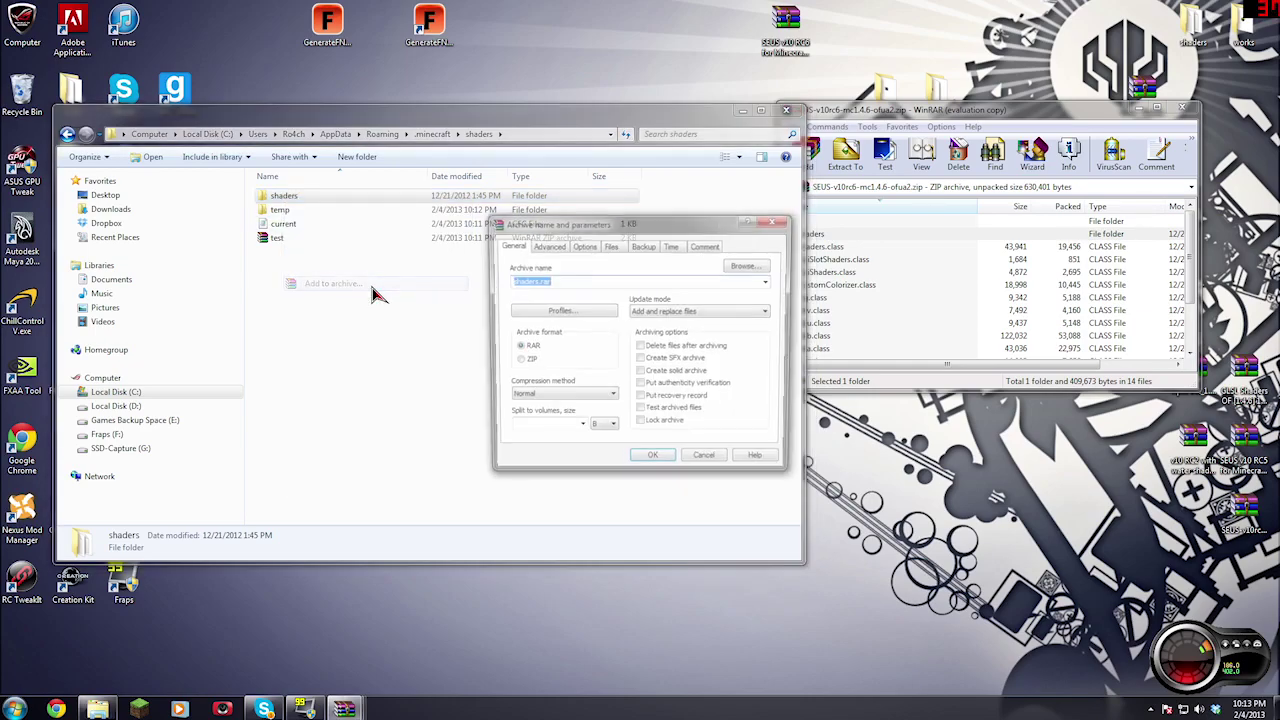
click(516, 362)
click(660, 465)
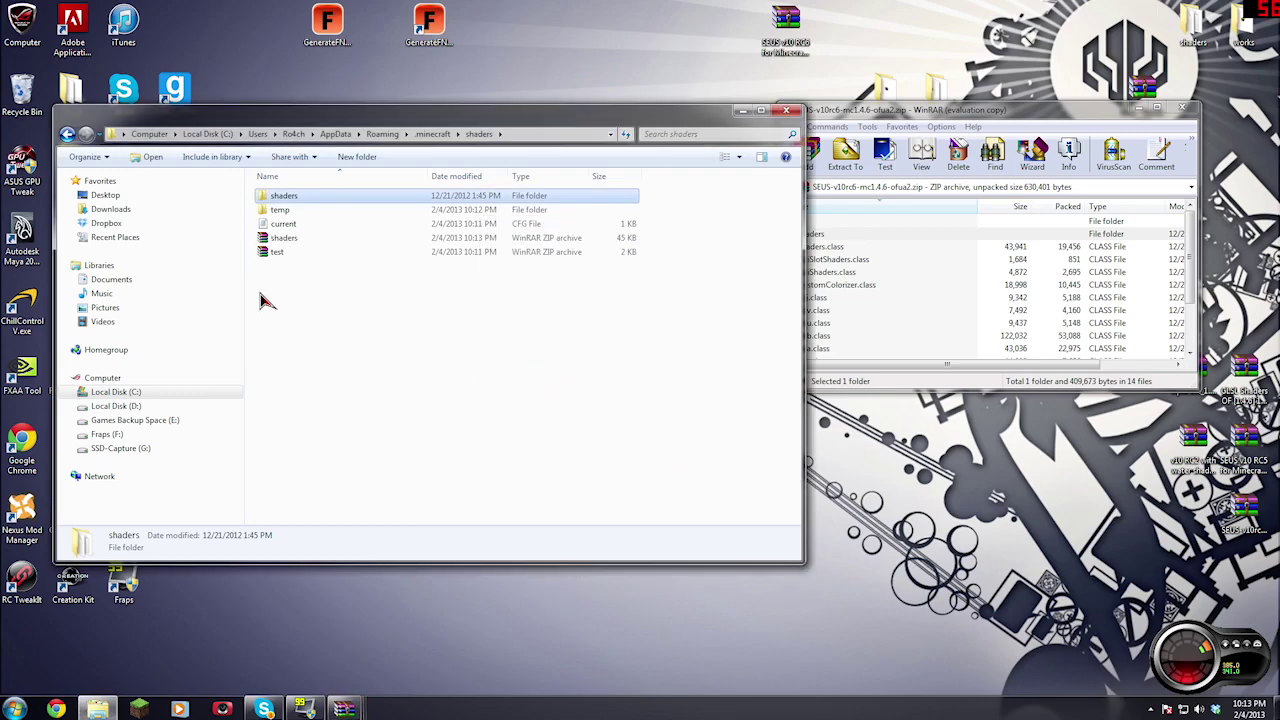
Step: Navigate the SEUS archive window back up to Temp and start the Minecraft launcher
click(956, 114)
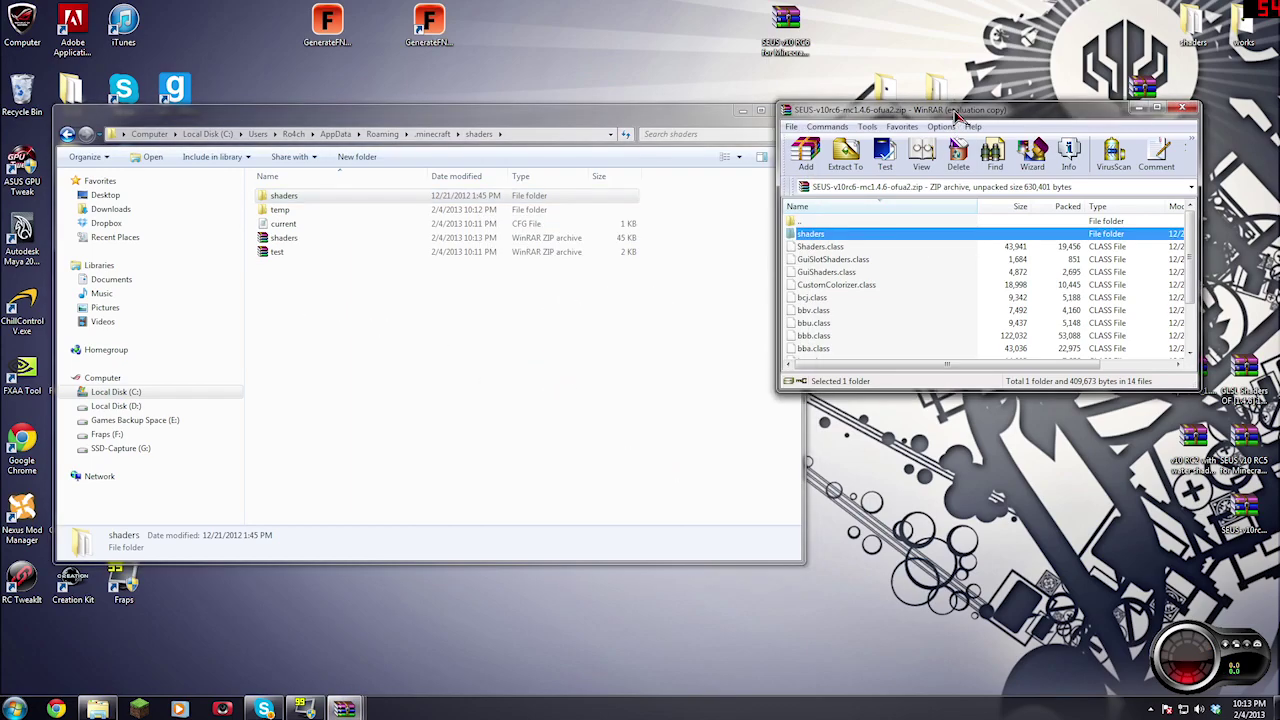
double_click(830, 222)
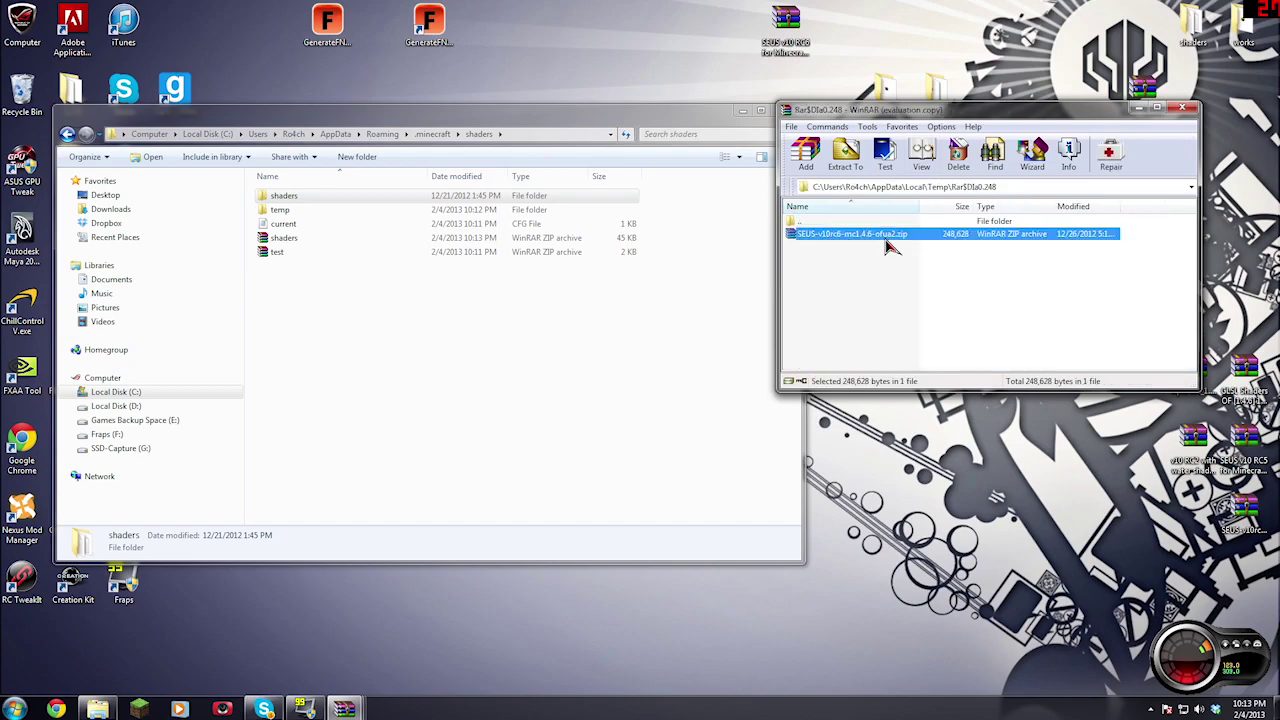
double_click(850, 221)
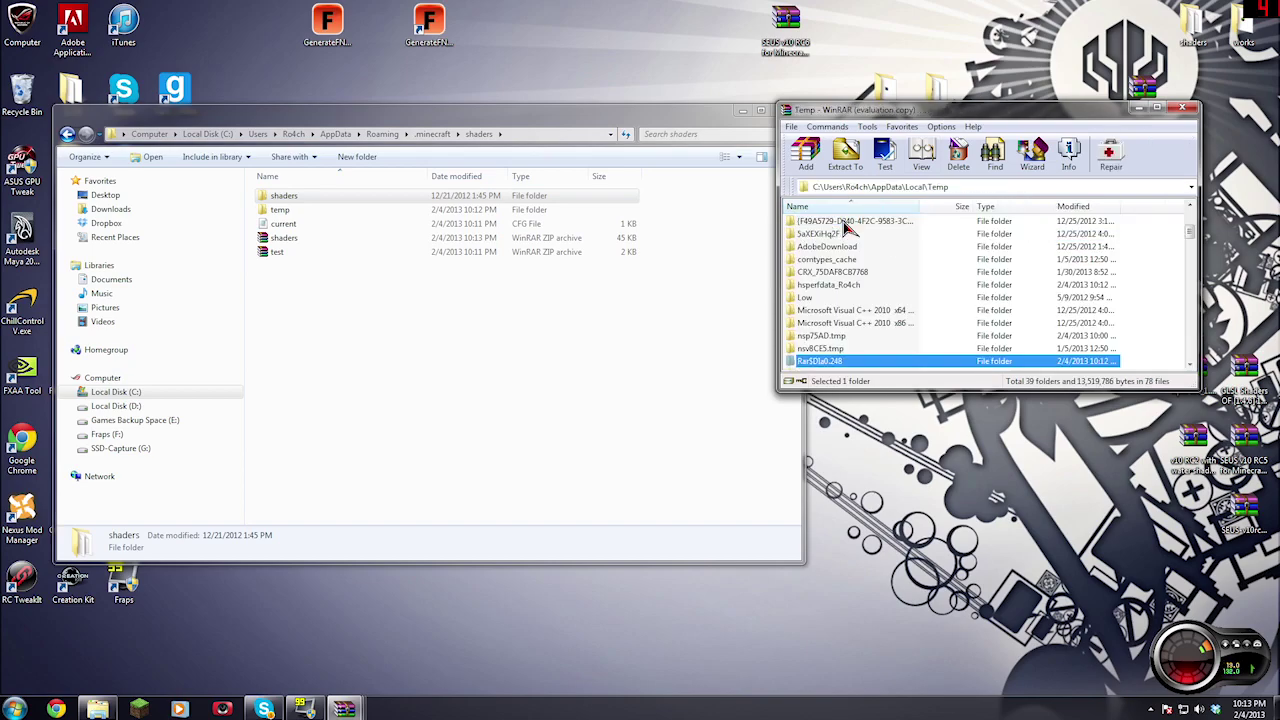
click(142, 710)
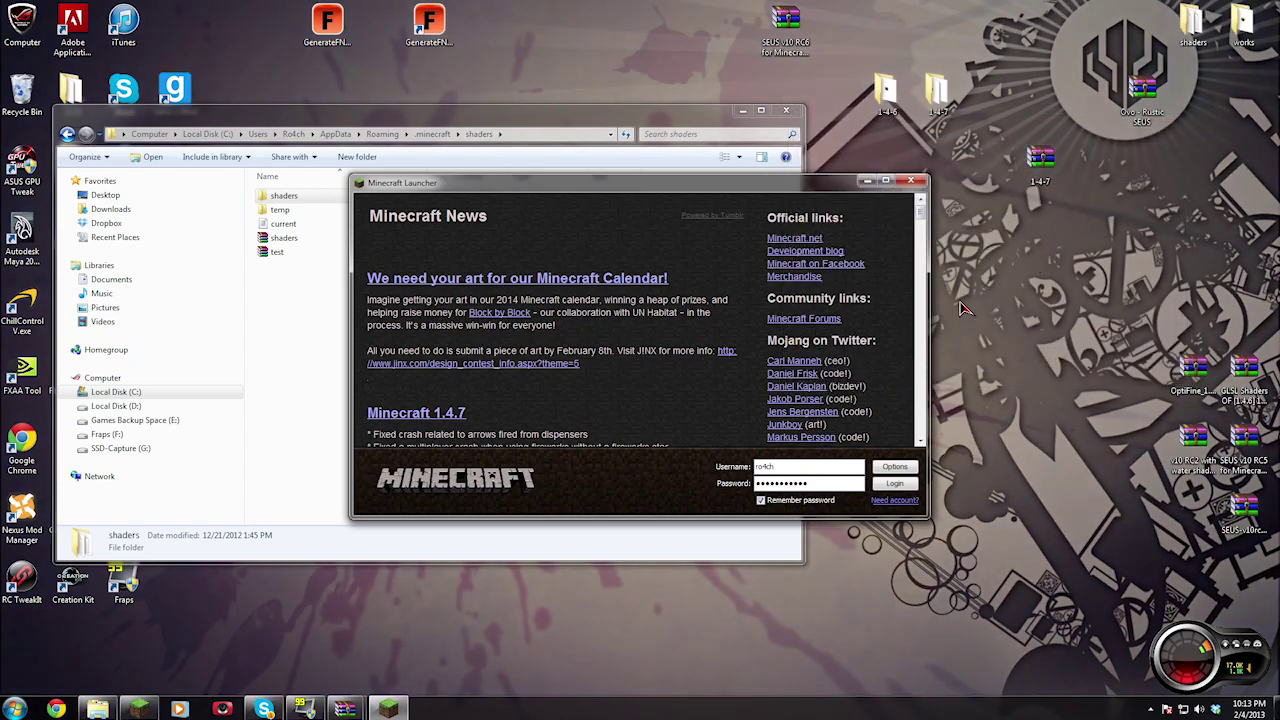
Step: Log in, pick shaders.zip under Options > Shaders, and return to the title screen
click(888, 486)
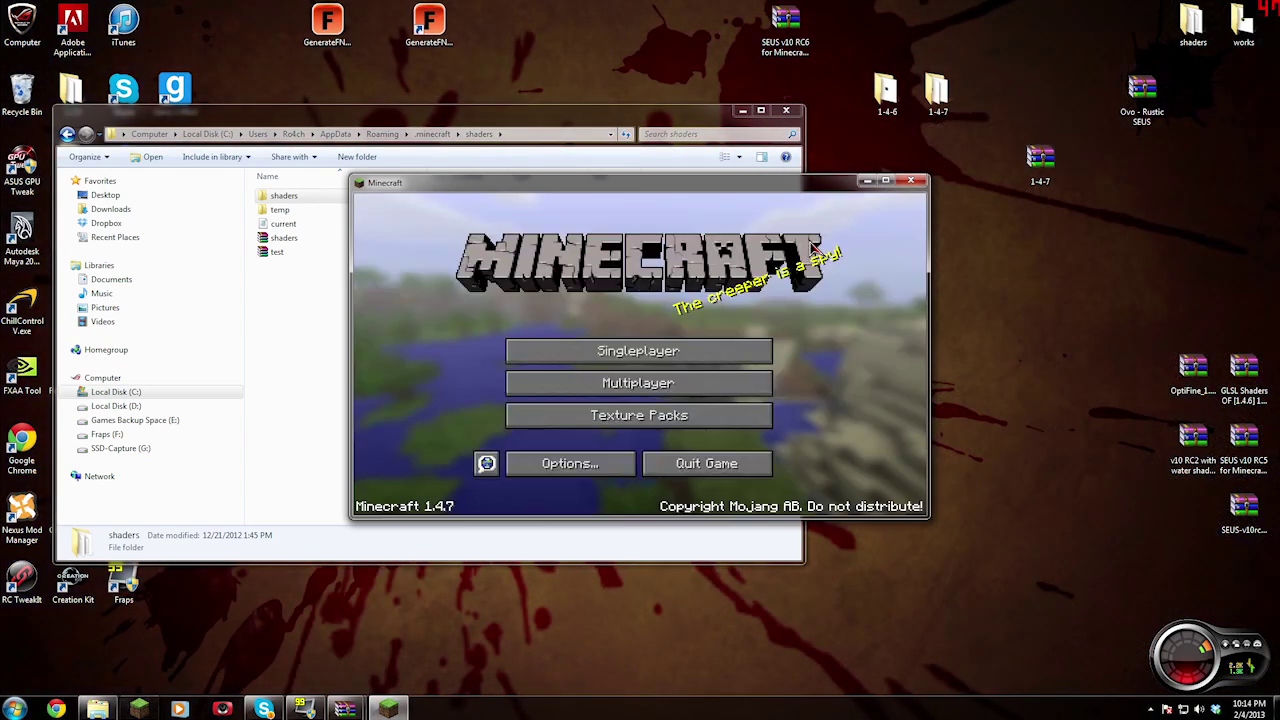
click(604, 466)
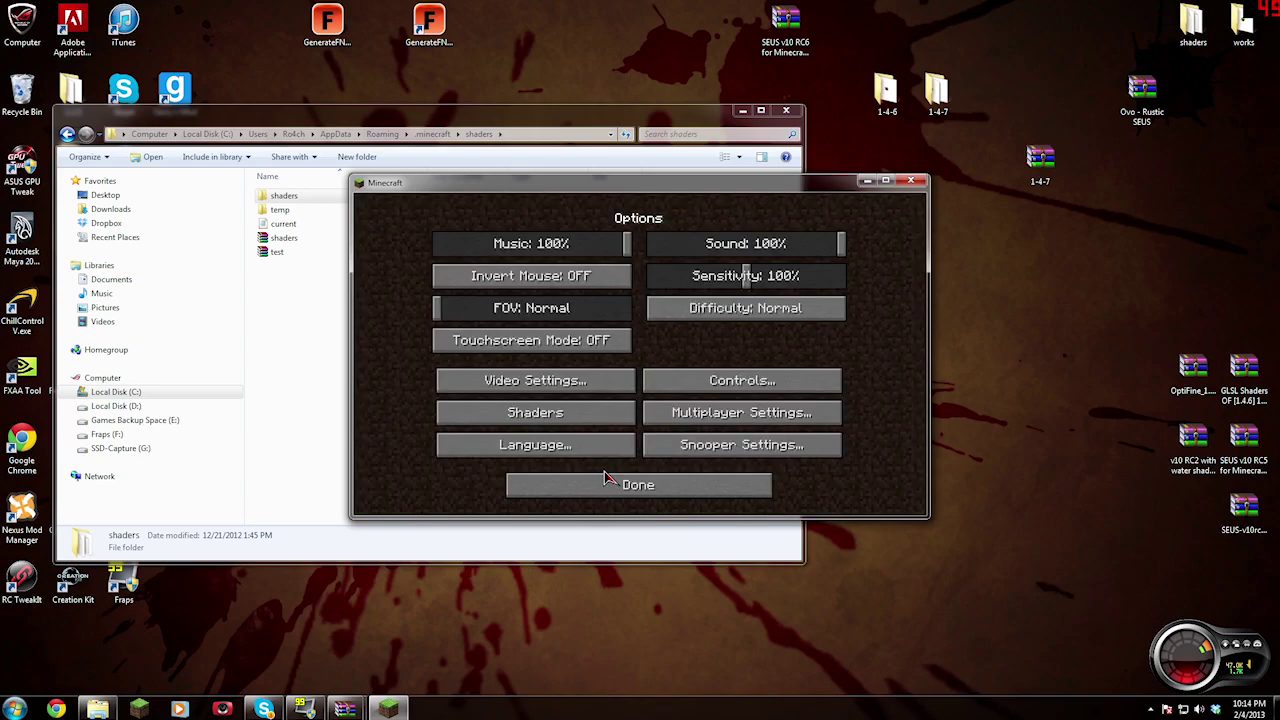
click(590, 426)
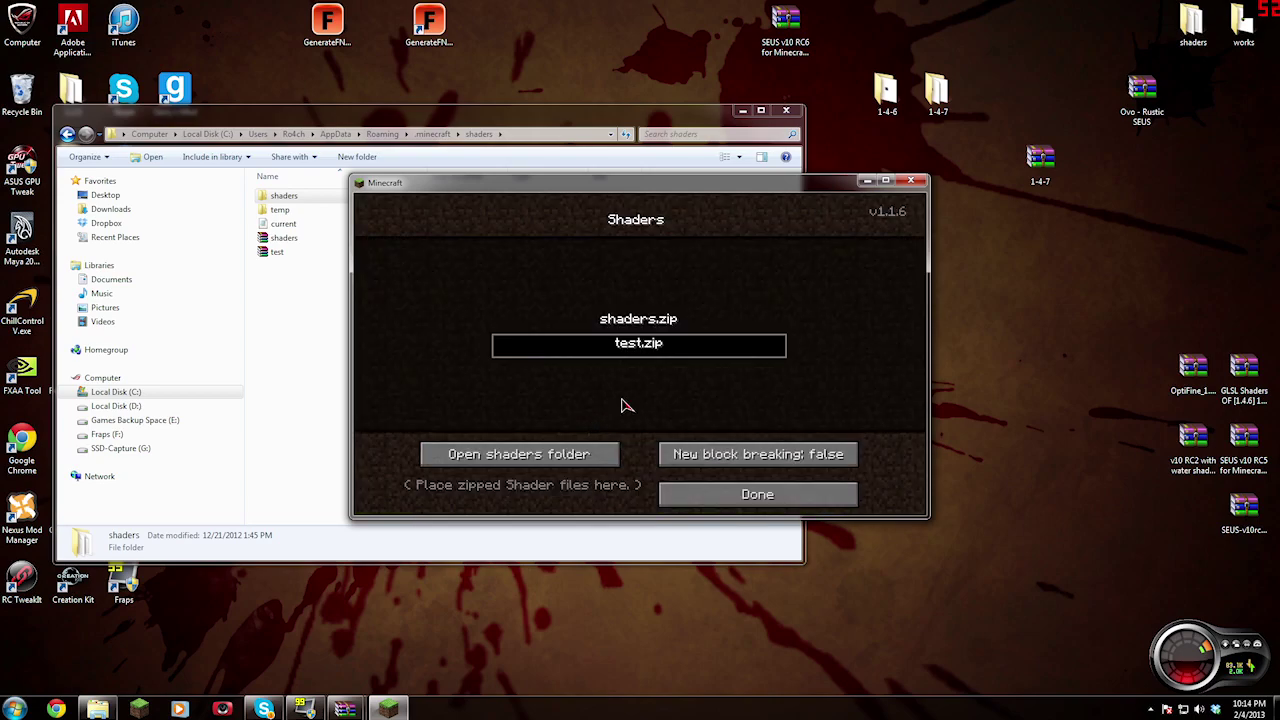
click(663, 321)
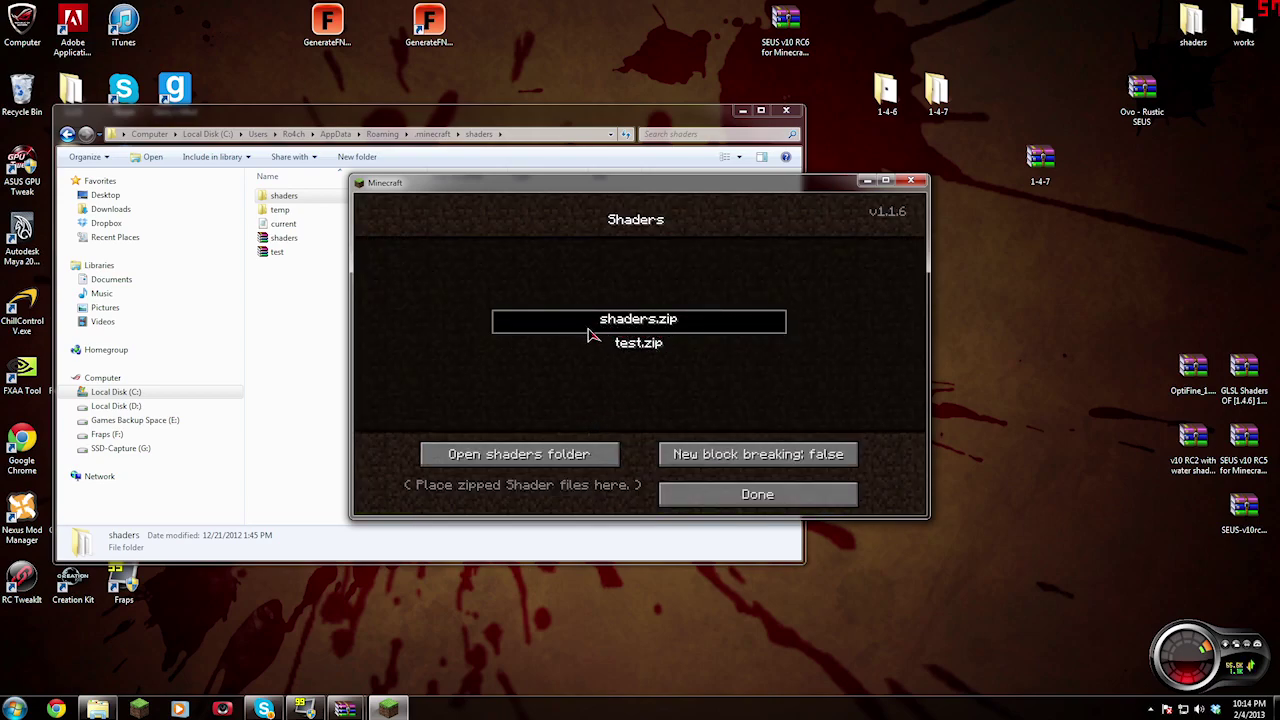
click(748, 494)
click(690, 494)
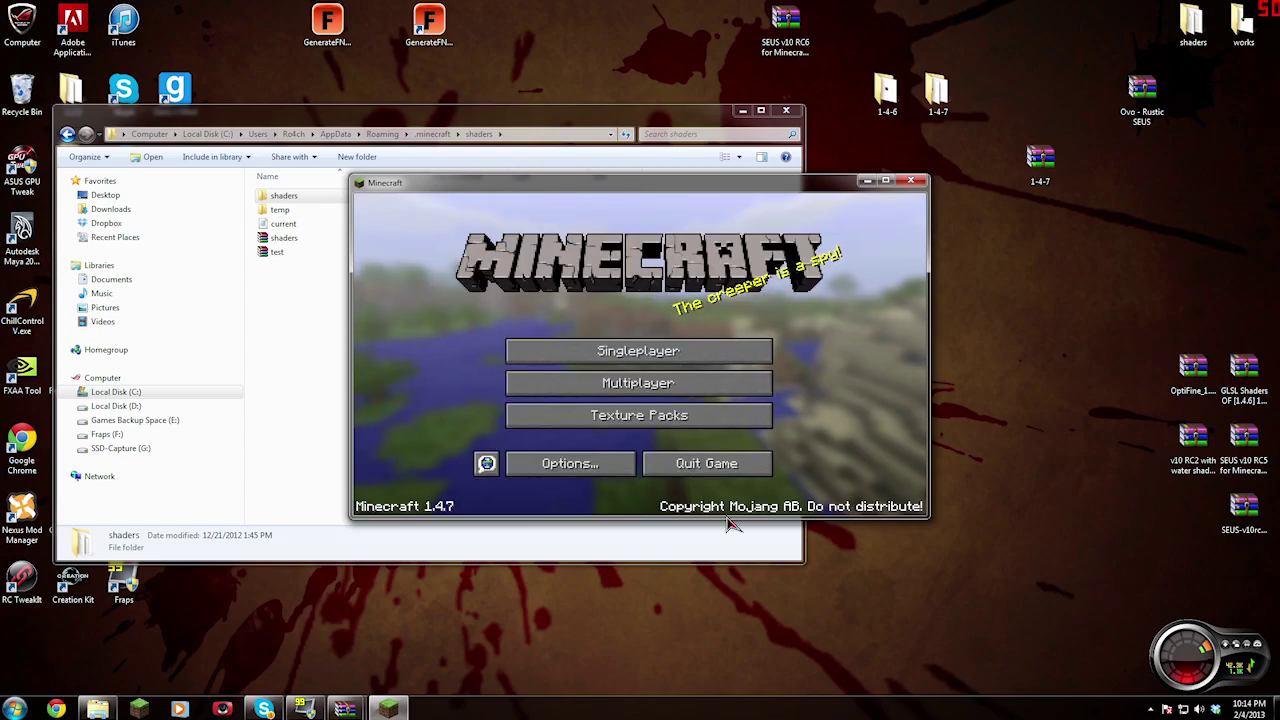
Step: Open Minecraft's texture pack list and its texturepacks folder in Explorer
click(641, 422)
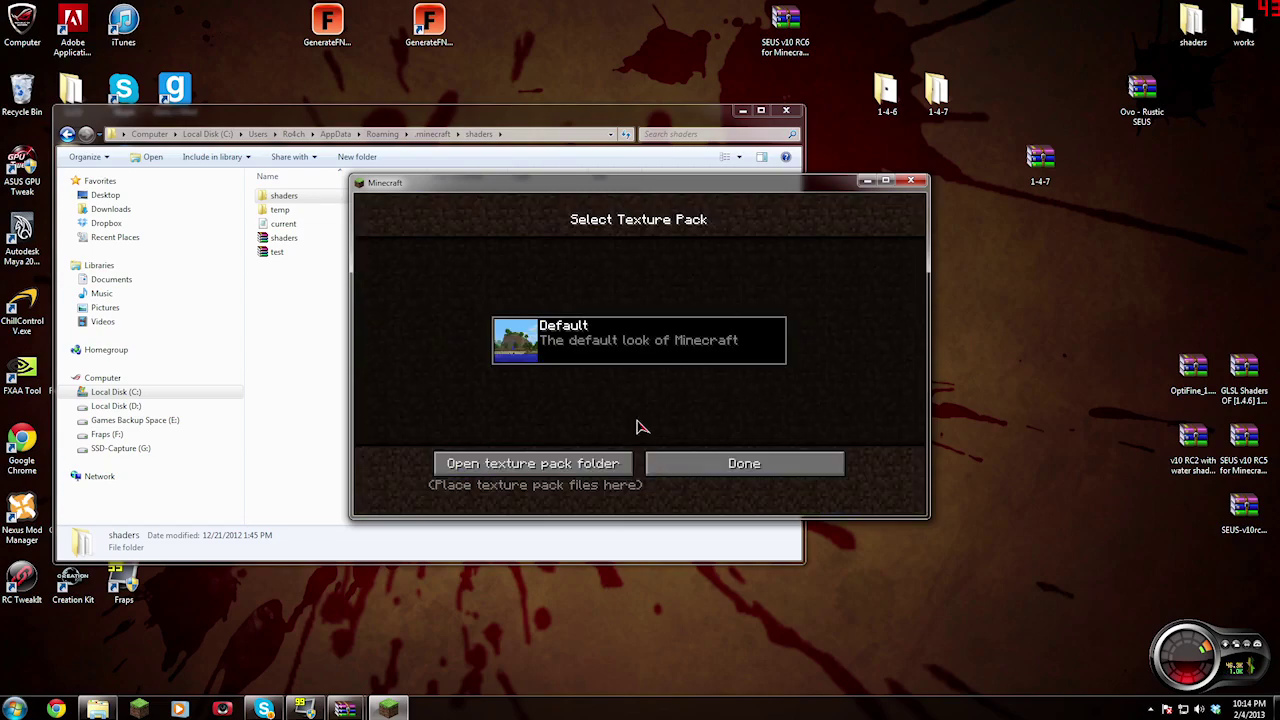
click(590, 468)
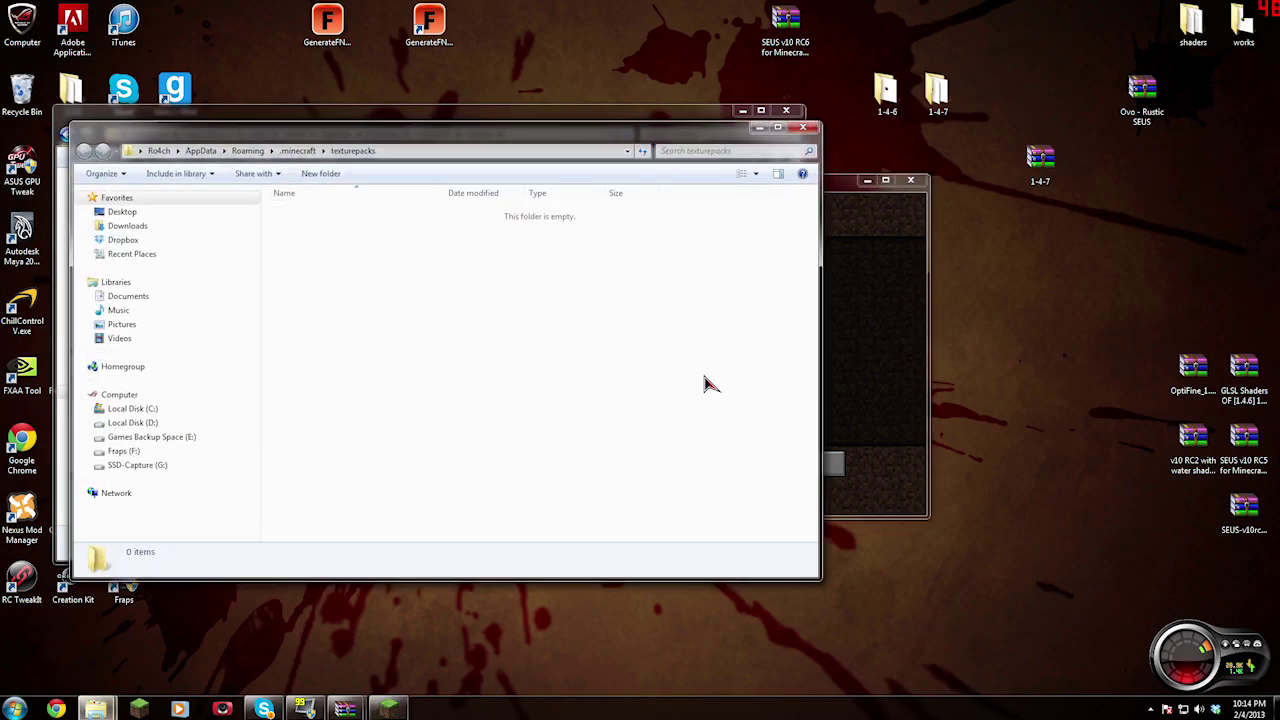
drag(672, 148, 852, 532)
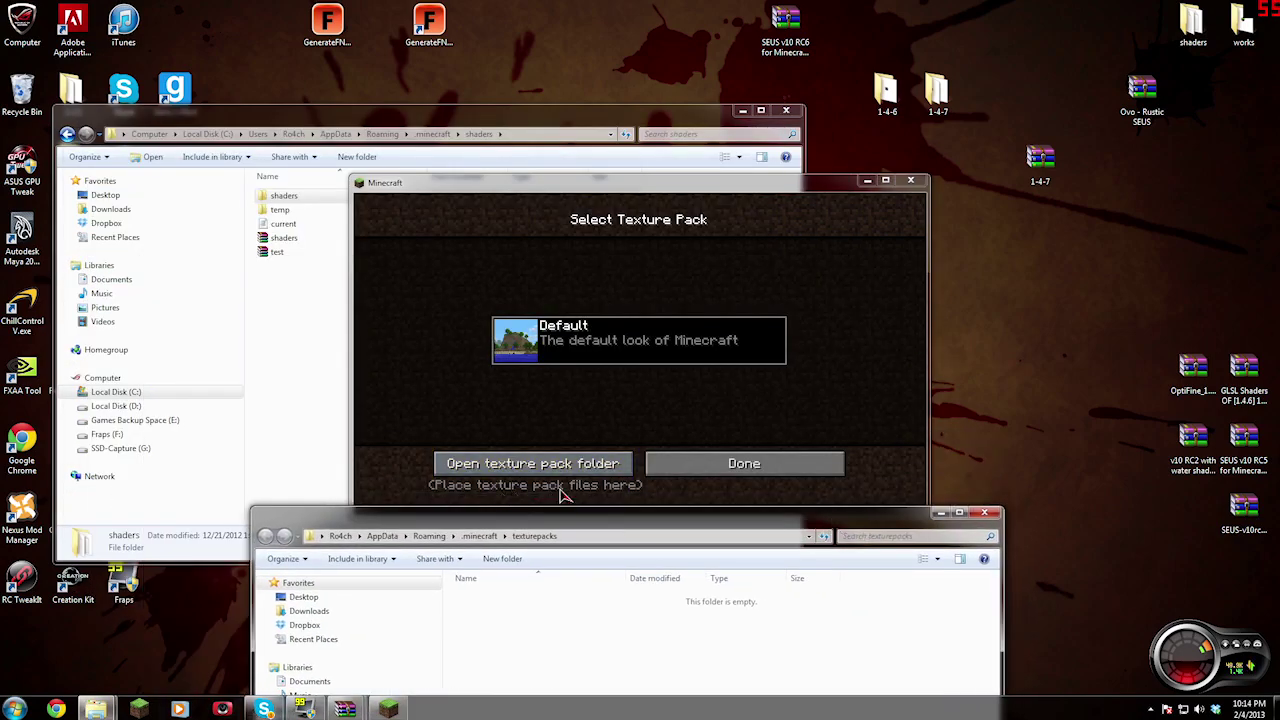
drag(563, 517, 535, 147)
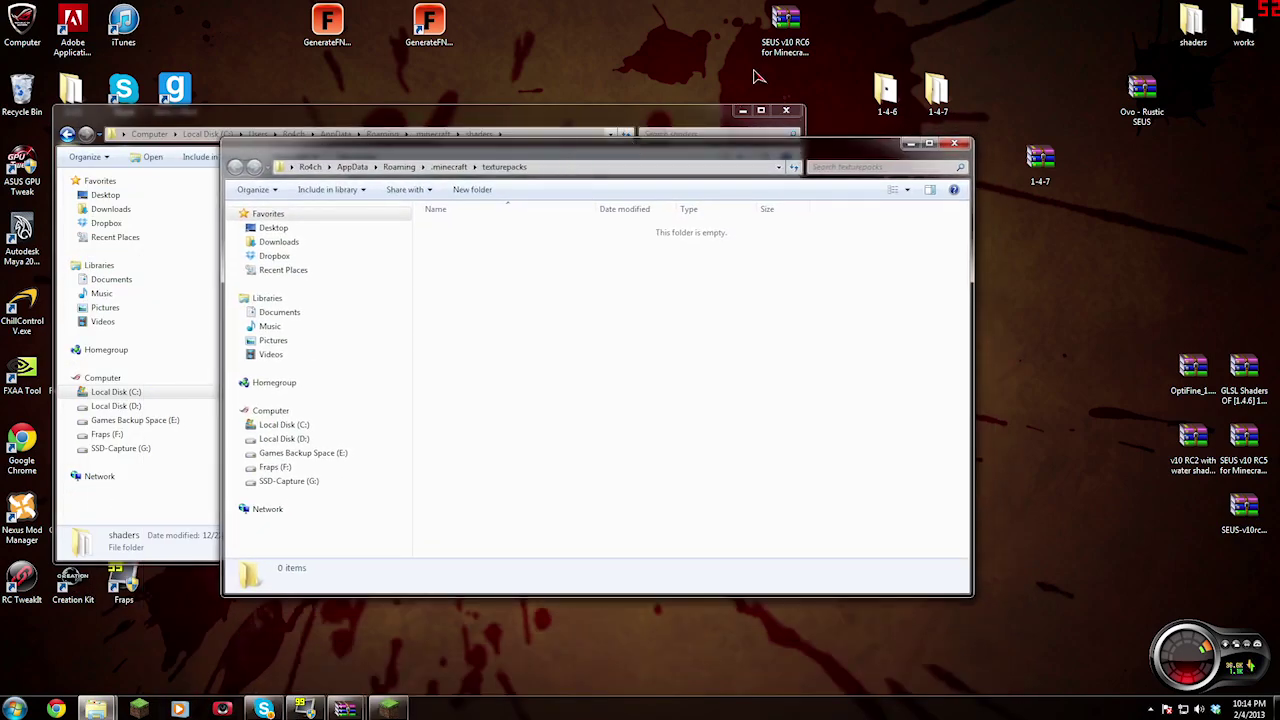
Step: Extract Ovo - Rustic SEUS.zip from the SEUS v10 RC6 archive's Texture Pack folder into texturepacks
double_click(788, 30)
drag(514, 140, 1230, 82)
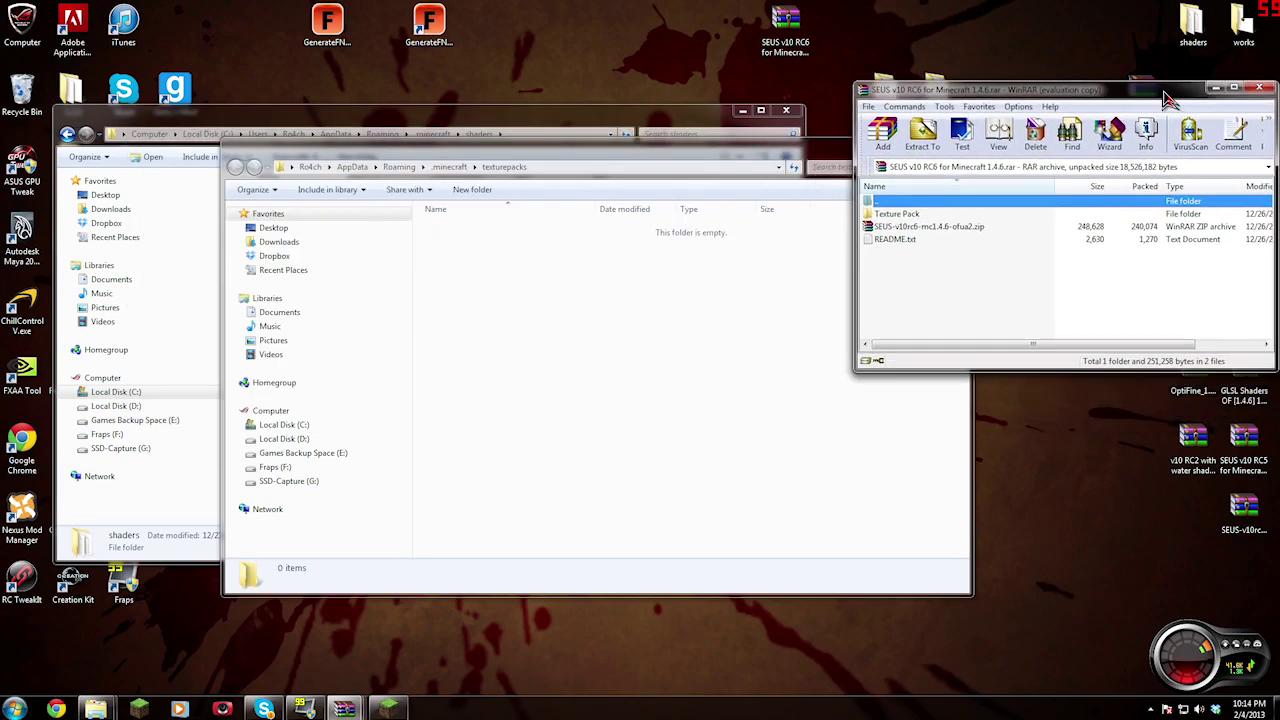
click(1122, 228)
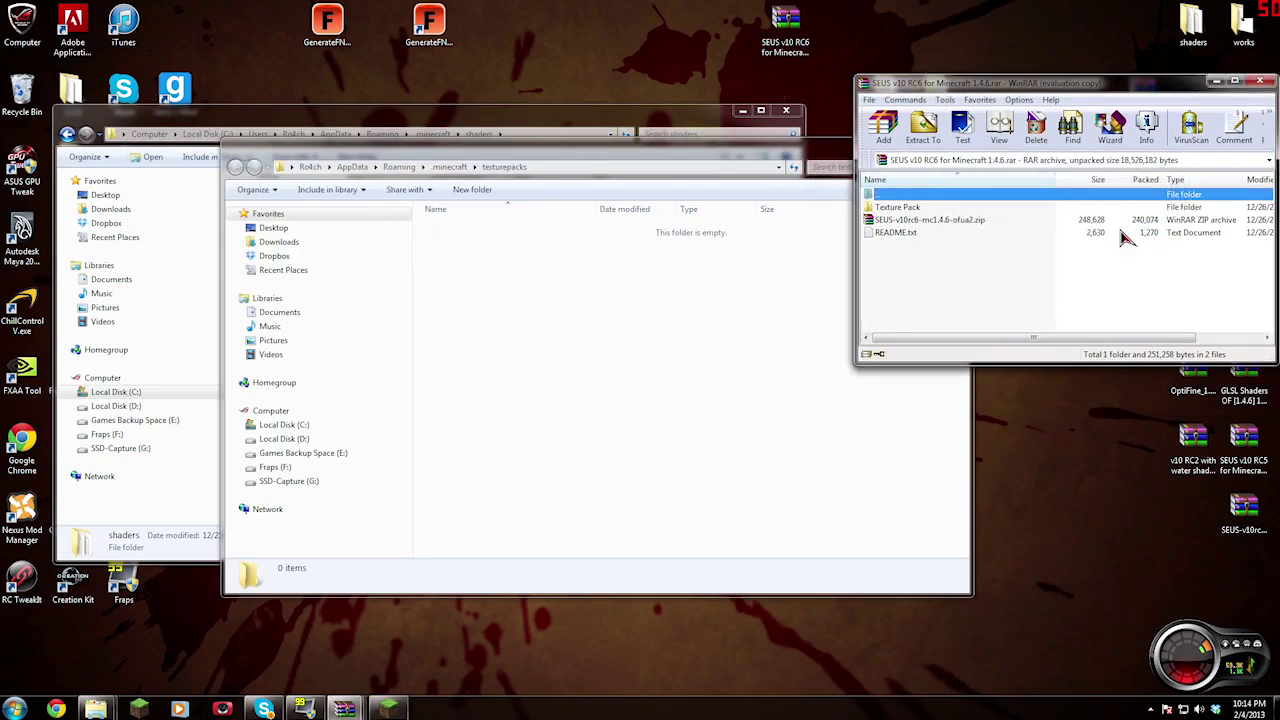
double_click(903, 209)
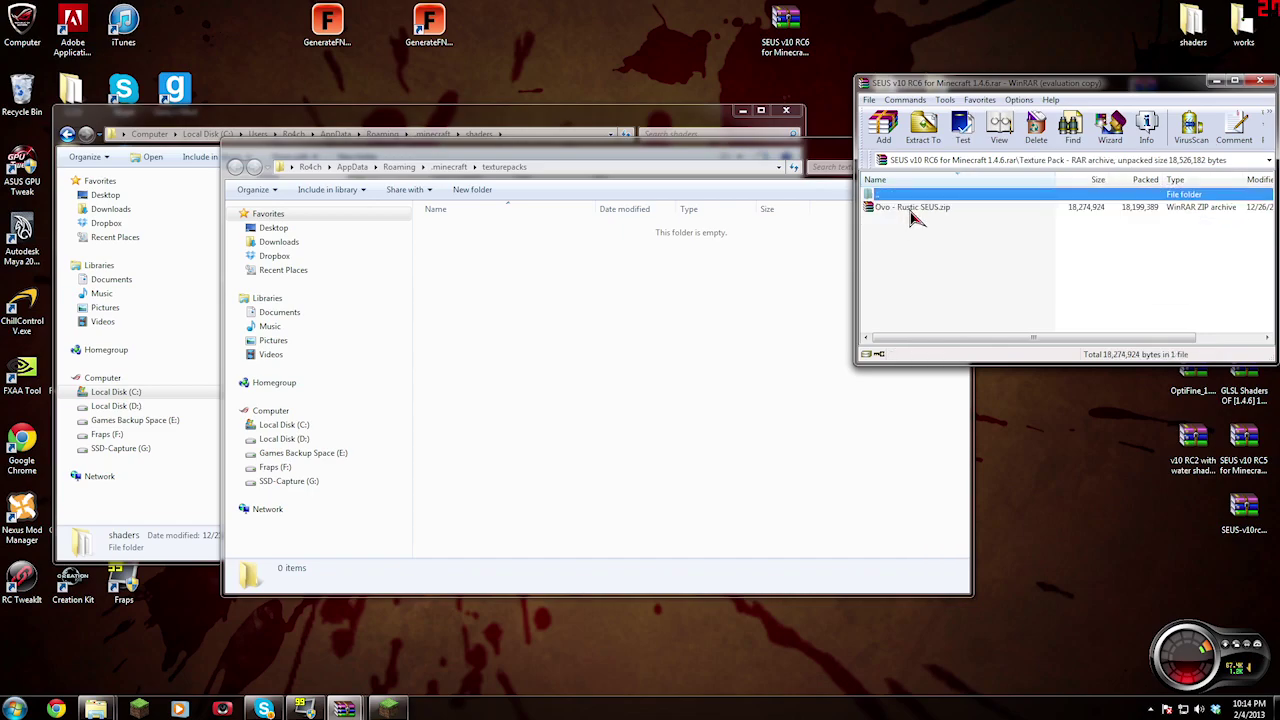
drag(914, 214, 749, 374)
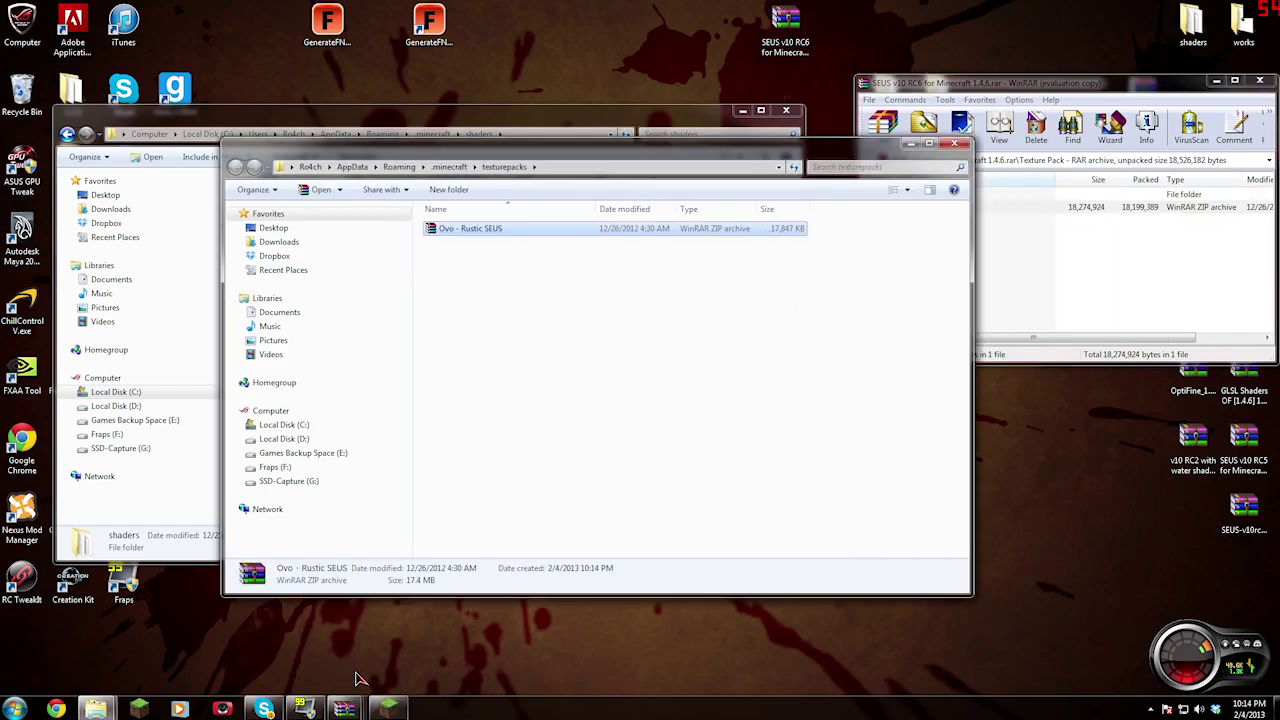
click(388, 708)
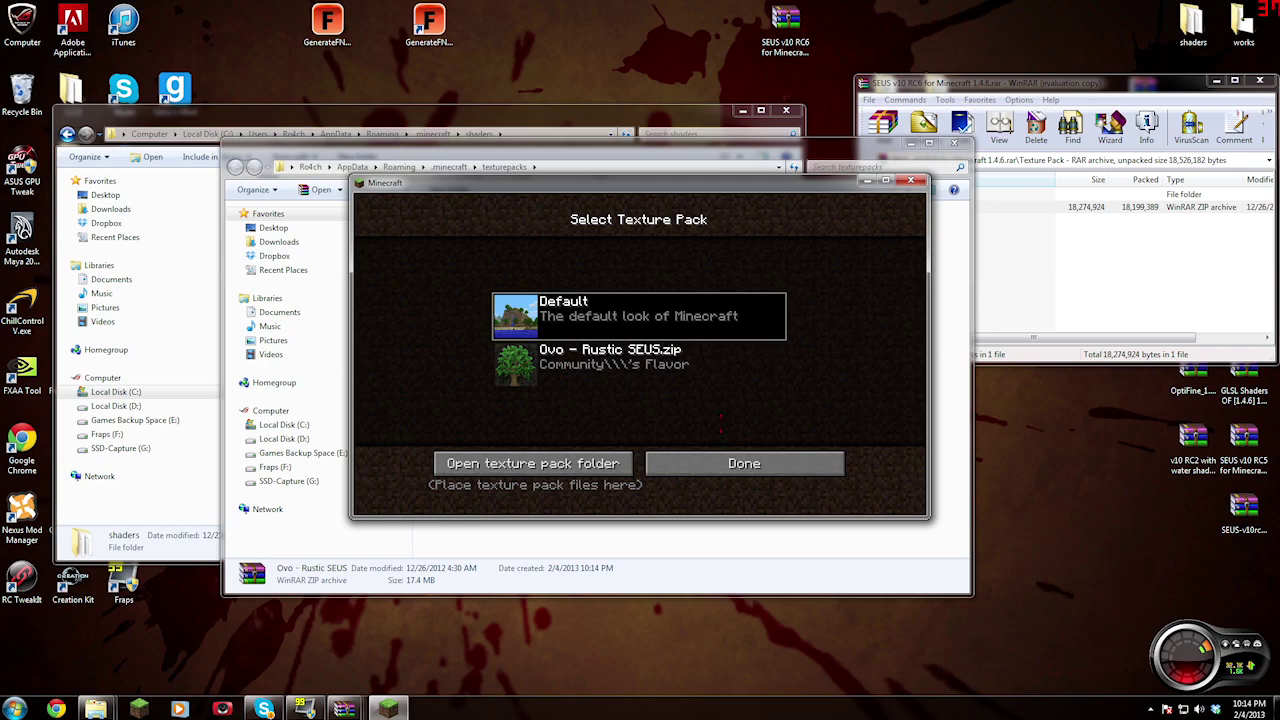
Step: Activate the Ovo - Rustic SEUS.zip texture pack, then load the New World singleplayer save
click(640, 362)
click(744, 463)
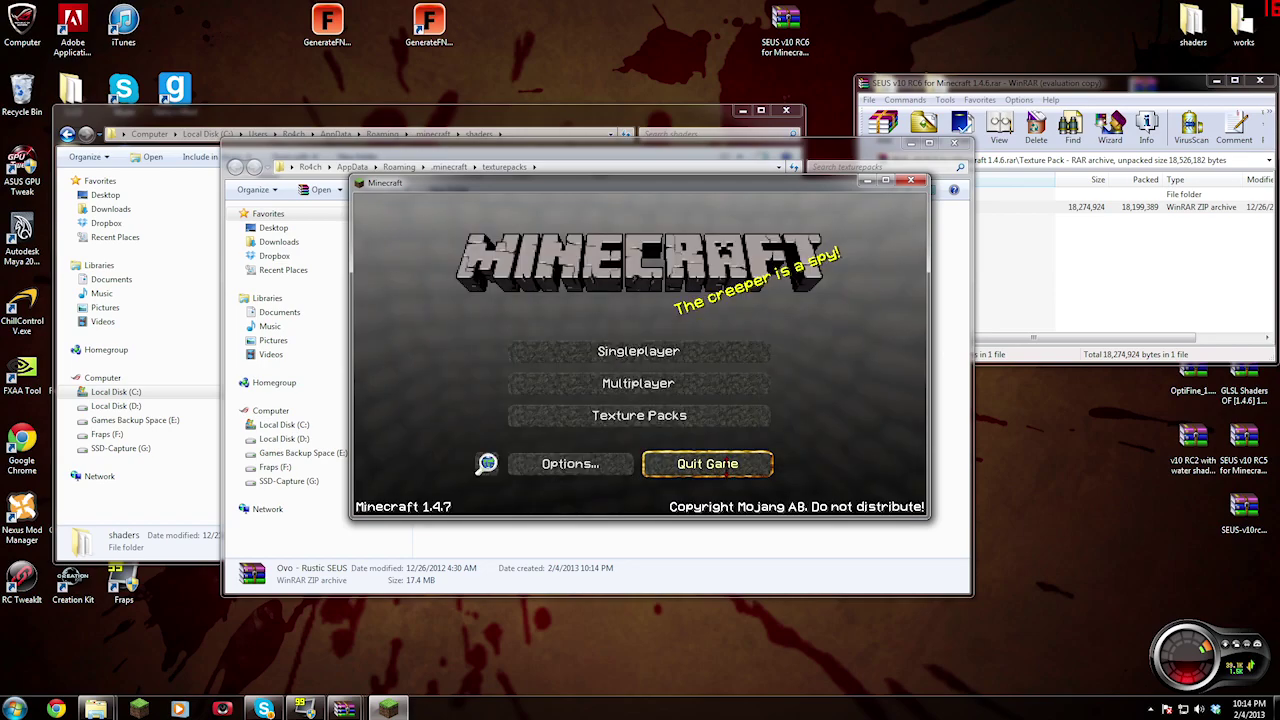
click(670, 351)
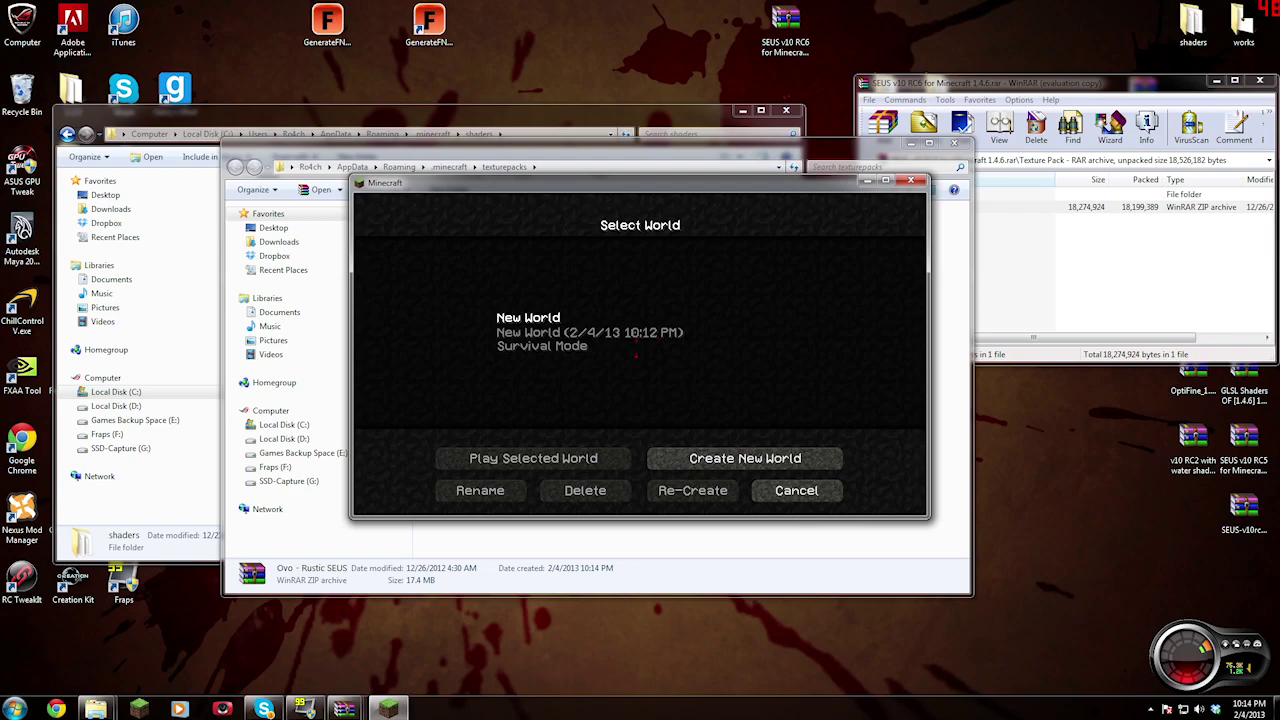
click(600, 335)
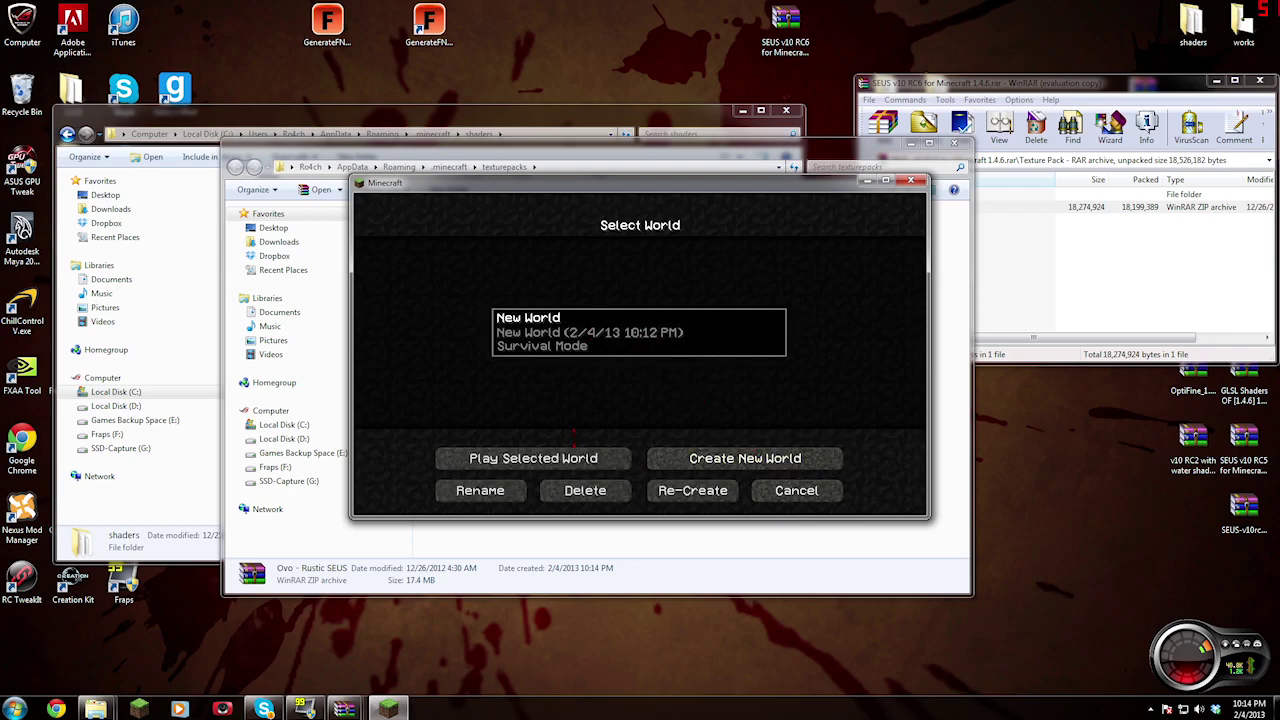
click(571, 462)
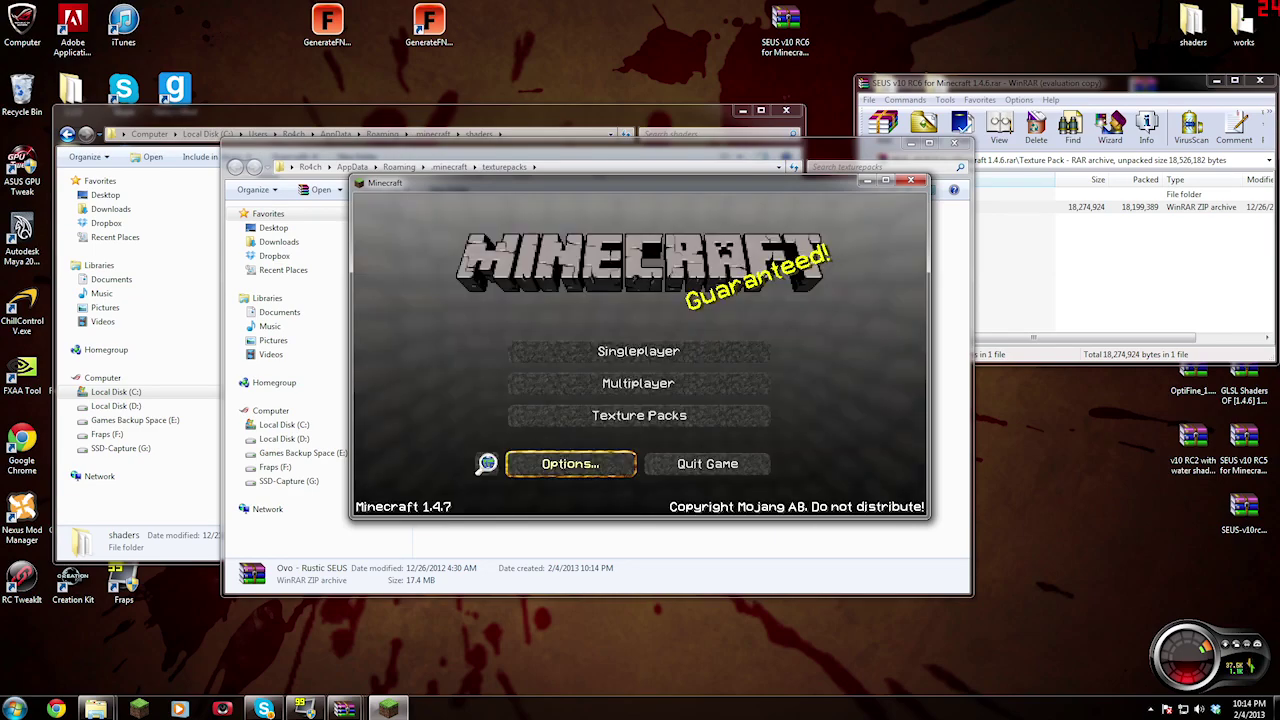